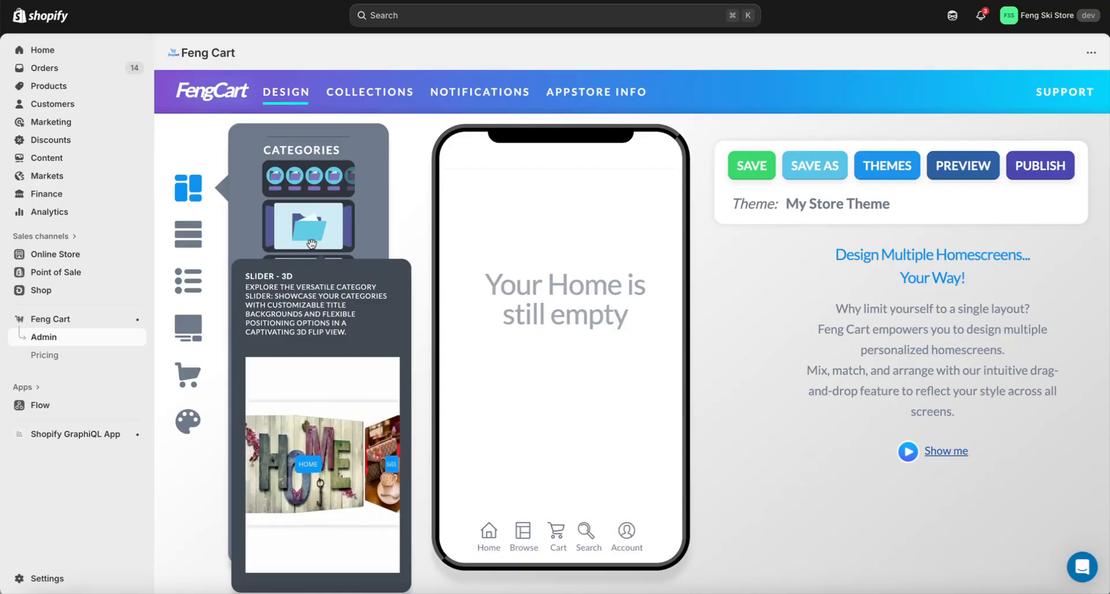
Step: Add the 3D category slider to the empty home screen and set its category title to small
drag(311, 243, 567, 252)
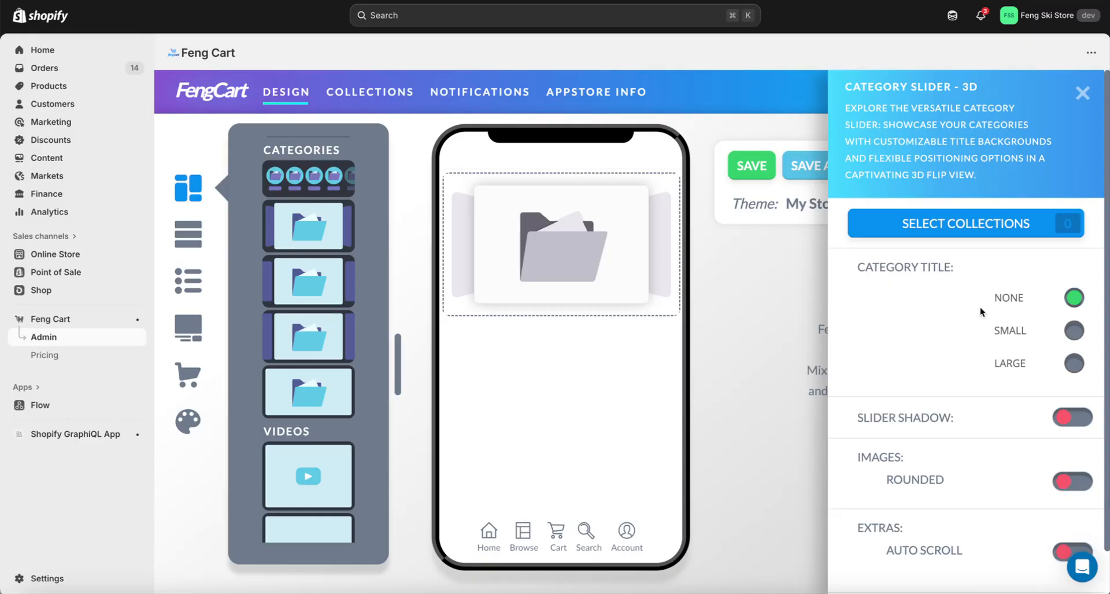
click(1072, 331)
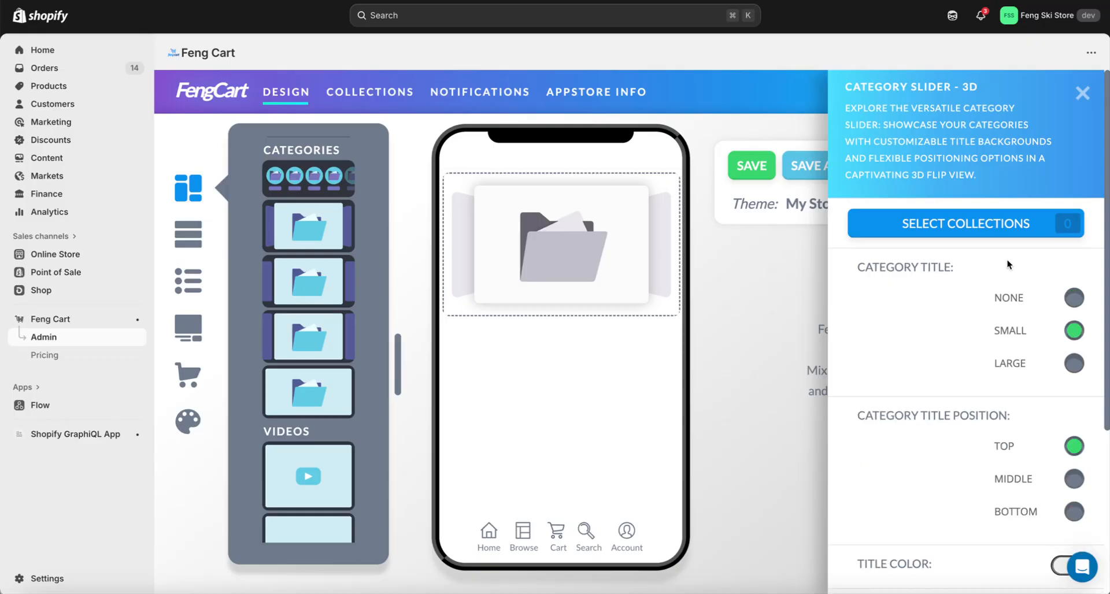
Step: Assign the Boards & Gear, Winter Apparel, Accessories and Skiing Essentials collections to the category slider, ordering Winter Apparel first
click(991, 235)
click(415, 225)
click(415, 225)
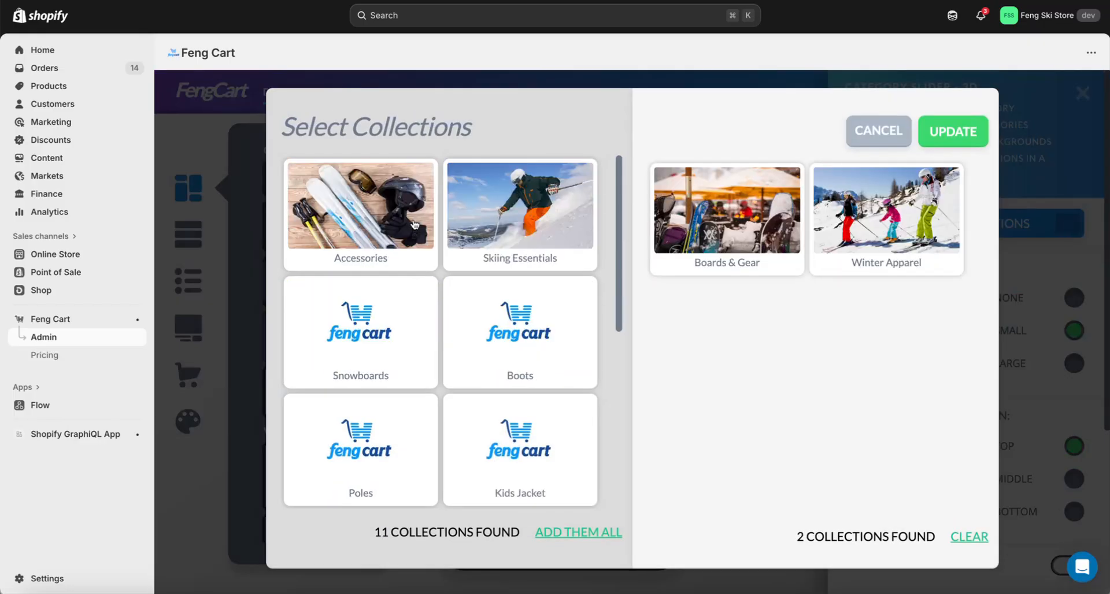
click(415, 225)
click(413, 223)
drag(918, 218, 723, 218)
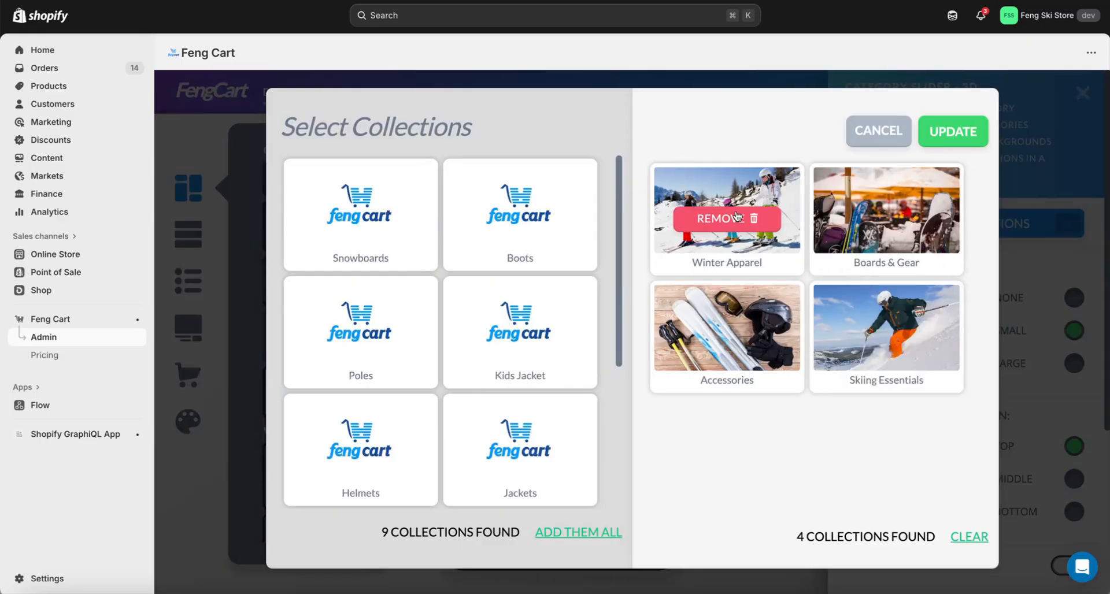
click(972, 131)
Step: Customize the category slider's title position and title color, and close its settings
scroll(1041, 352, down, 1)
click(1072, 376)
scroll(1072, 370, down, 3)
click(1075, 344)
click(1031, 455)
click(1037, 395)
drag(1012, 455, 1021, 453)
click(985, 311)
click(1073, 385)
scroll(1073, 381, up, 4)
click(1082, 94)
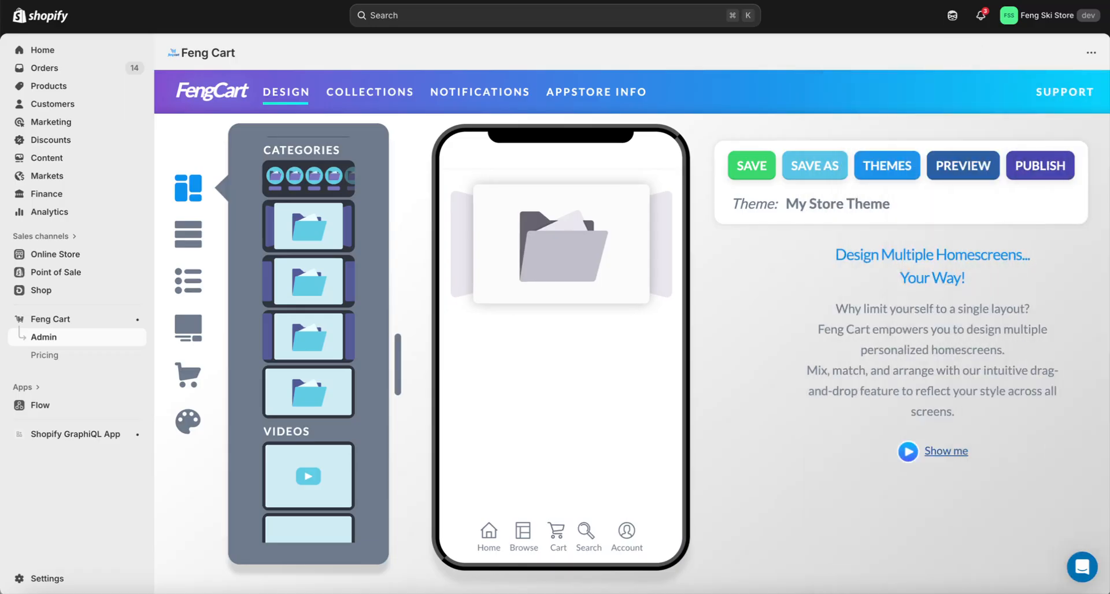
Step: Add a three-image product carousel below the category slider, containing the Arctix Jackalope, Arctix Frost, Spyder Girls Zadie and Helly-Hansen Junior jackets
scroll(373, 301, up, 5)
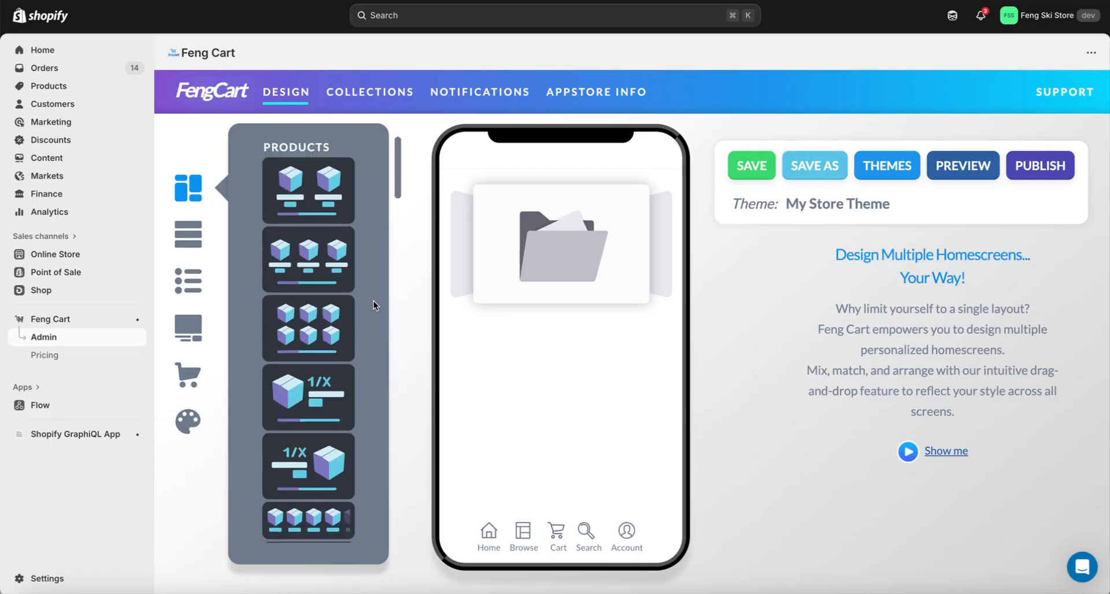
drag(336, 271, 616, 433)
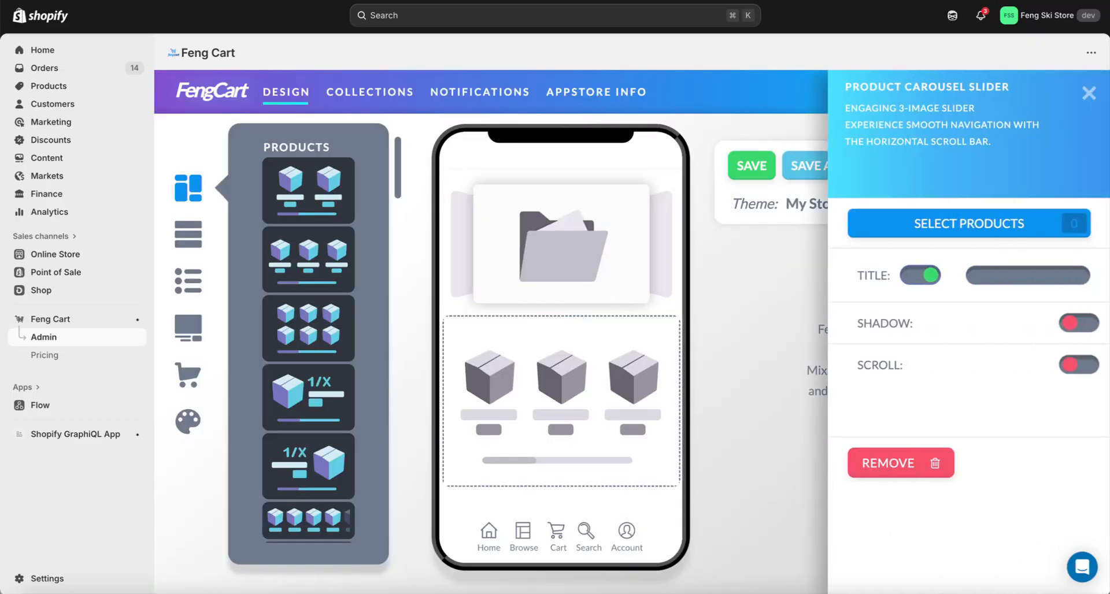
click(898, 227)
scroll(496, 301, down, 5)
scroll(497, 300, down, 15)
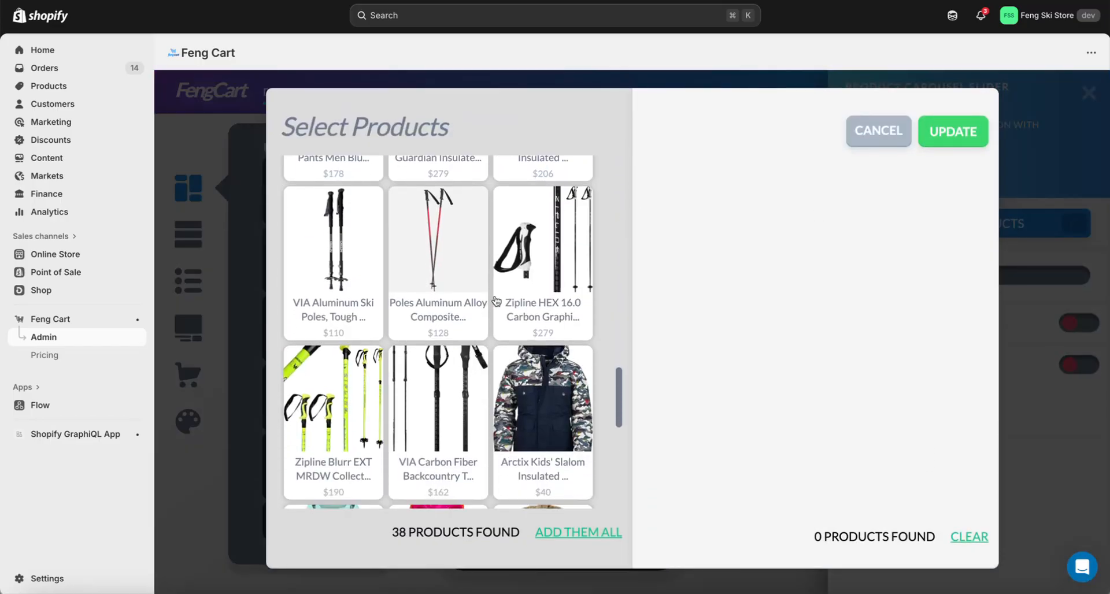
scroll(496, 301, down, 6)
click(333, 281)
click(333, 280)
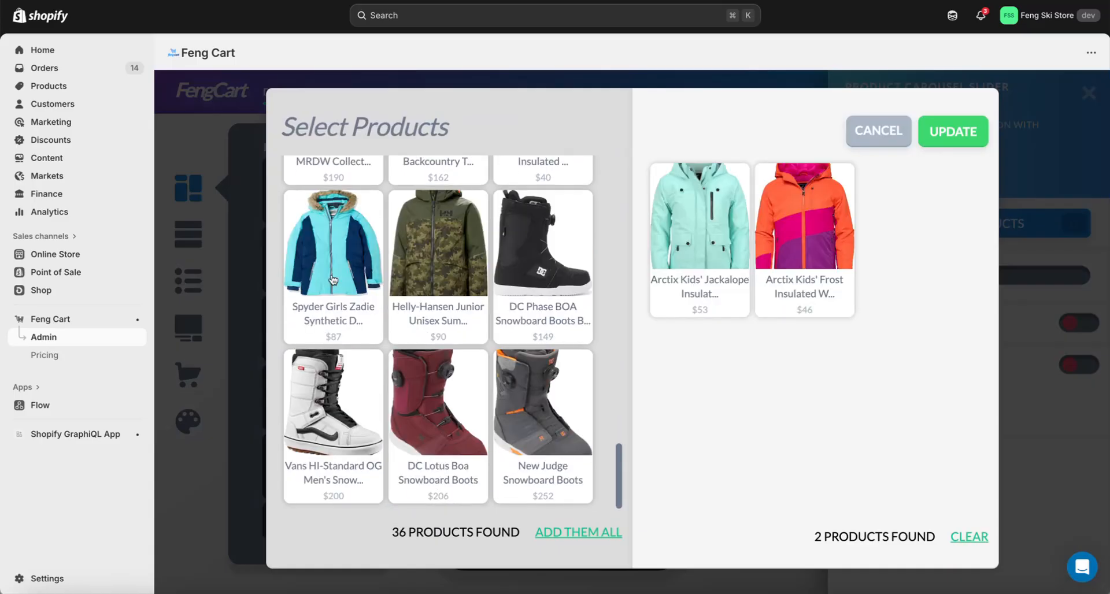
click(333, 281)
click(333, 280)
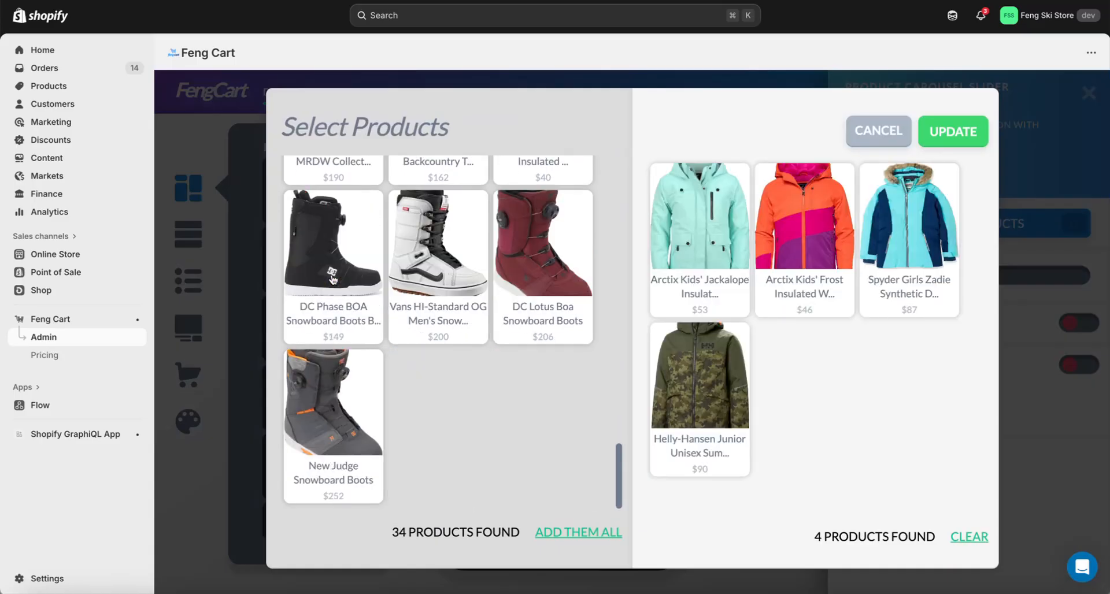
click(954, 132)
Step: Turn off the product carousel's title and enable its shadow and scroll options
click(920, 276)
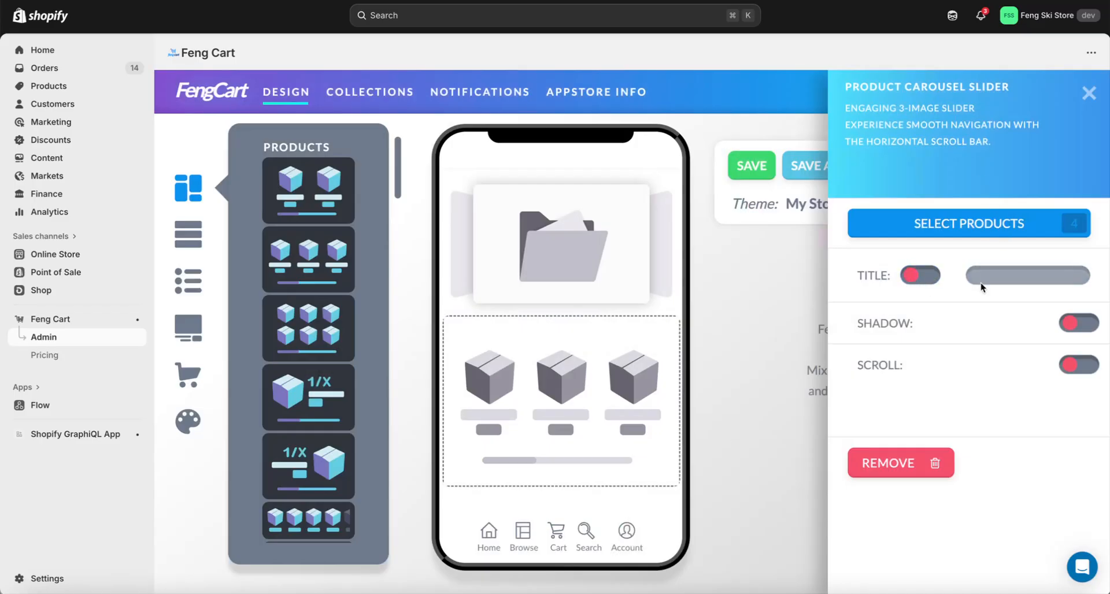
click(1072, 321)
click(1071, 370)
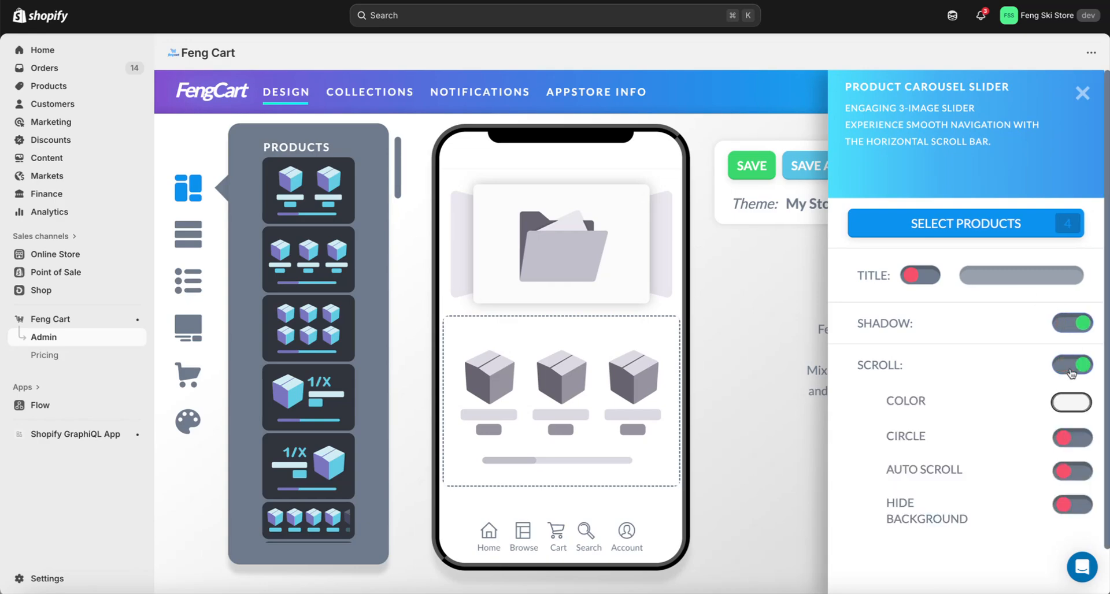
Step: Choose a scroll color for the three-image product carousel and close its settings
click(1073, 401)
click(1023, 457)
drag(1002, 520, 1022, 519)
click(1003, 398)
scroll(1003, 384, down, 2)
scroll(1003, 385, up, 2)
click(1081, 95)
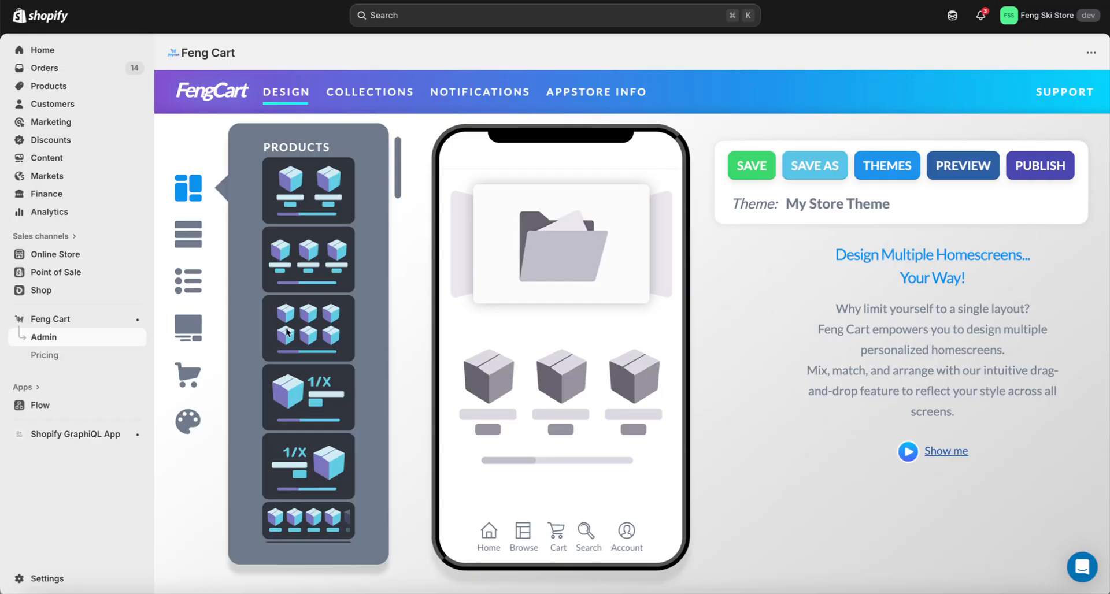
Step: Add the 75% height image component below the product carousel and assign it the image DOWNLOAD-D3D8EB.JPG
scroll(367, 384, down, 10)
scroll(366, 384, down, 8)
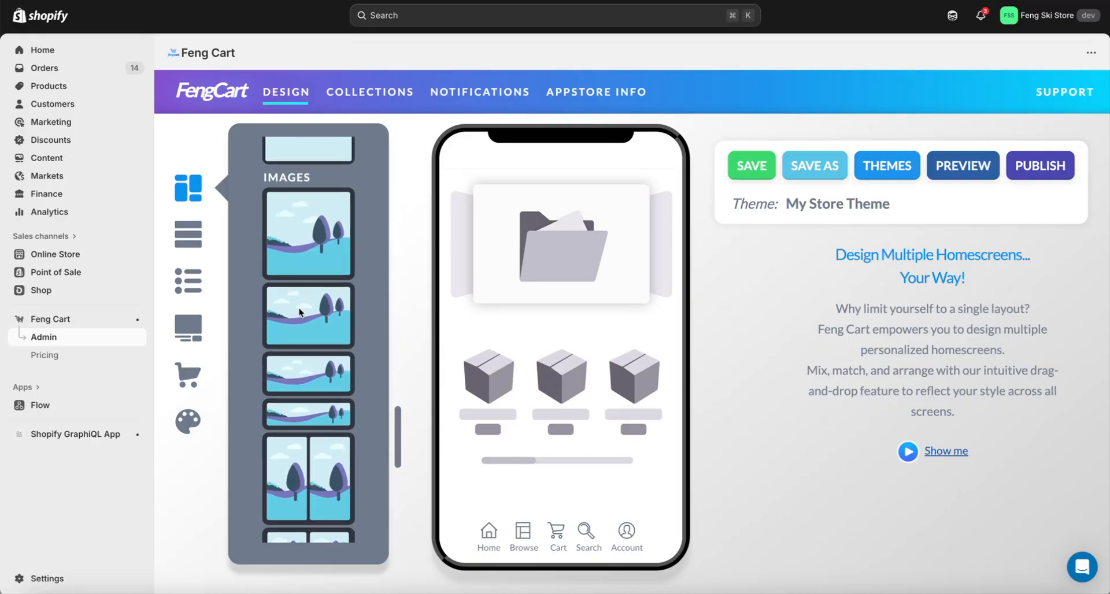
drag(299, 312, 497, 509)
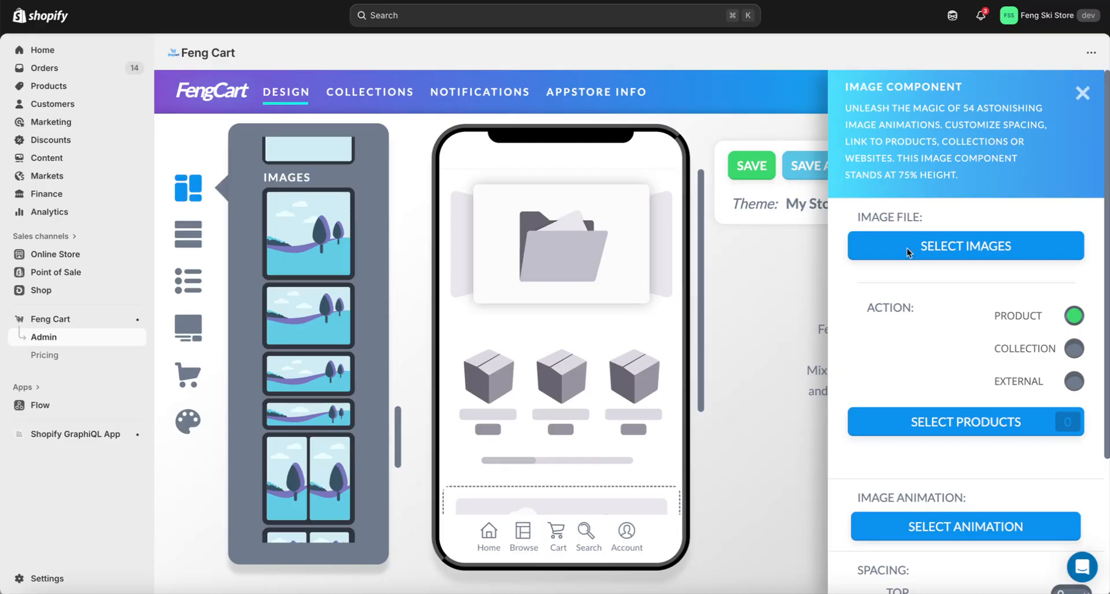
click(927, 248)
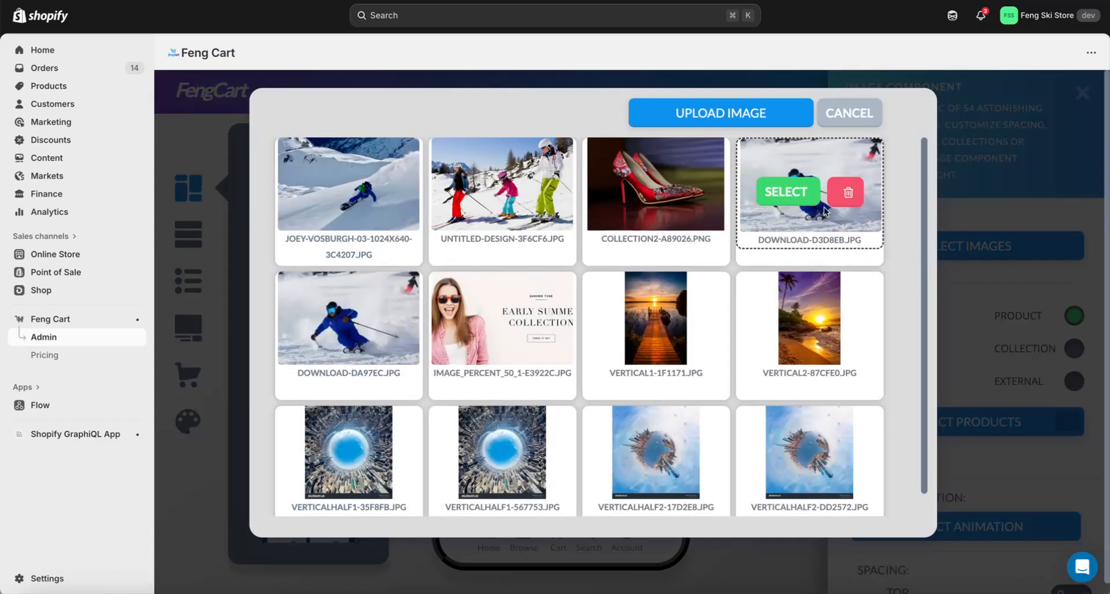
click(787, 195)
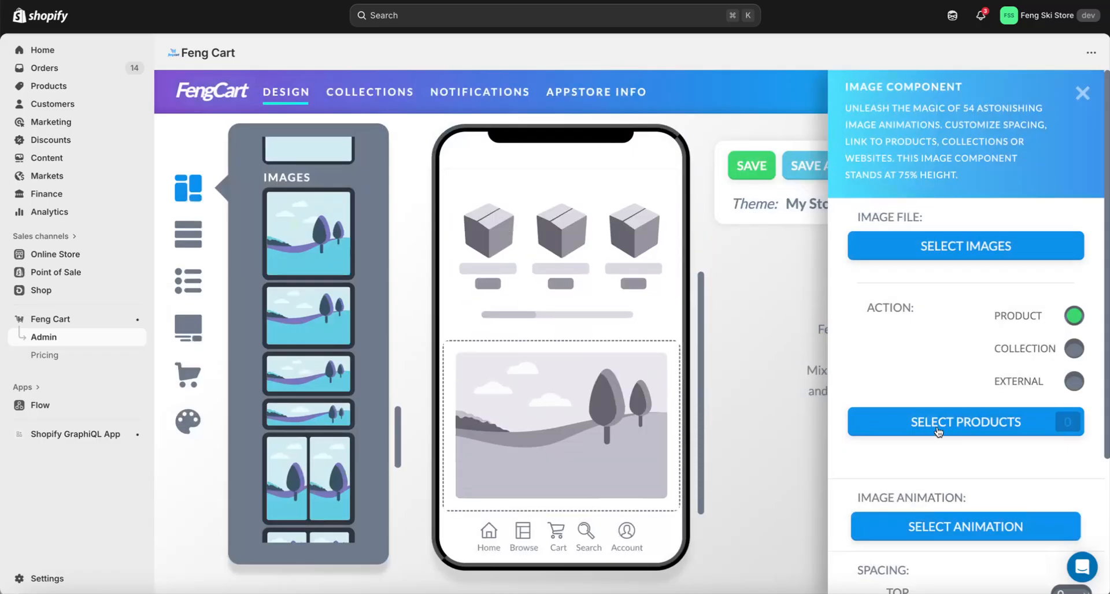
Step: Preview several image transitions, apply Random - Bottom as the image component's animation, and close its settings
scroll(938, 432, down, 2)
click(931, 411)
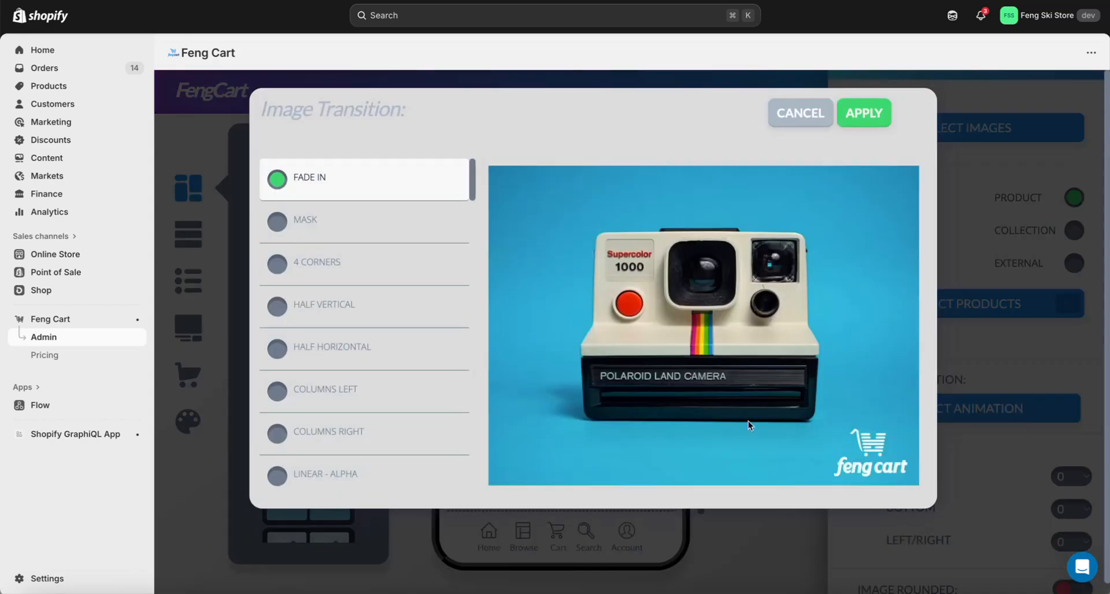
click(394, 348)
scroll(388, 347, down, 3)
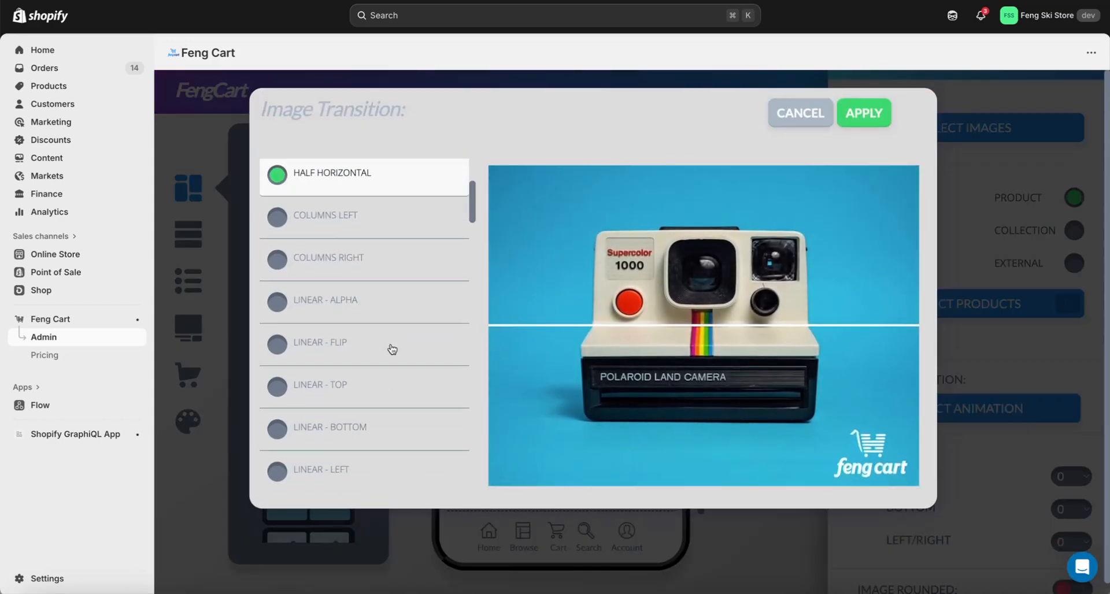
click(386, 342)
scroll(385, 344, down, 3)
click(373, 359)
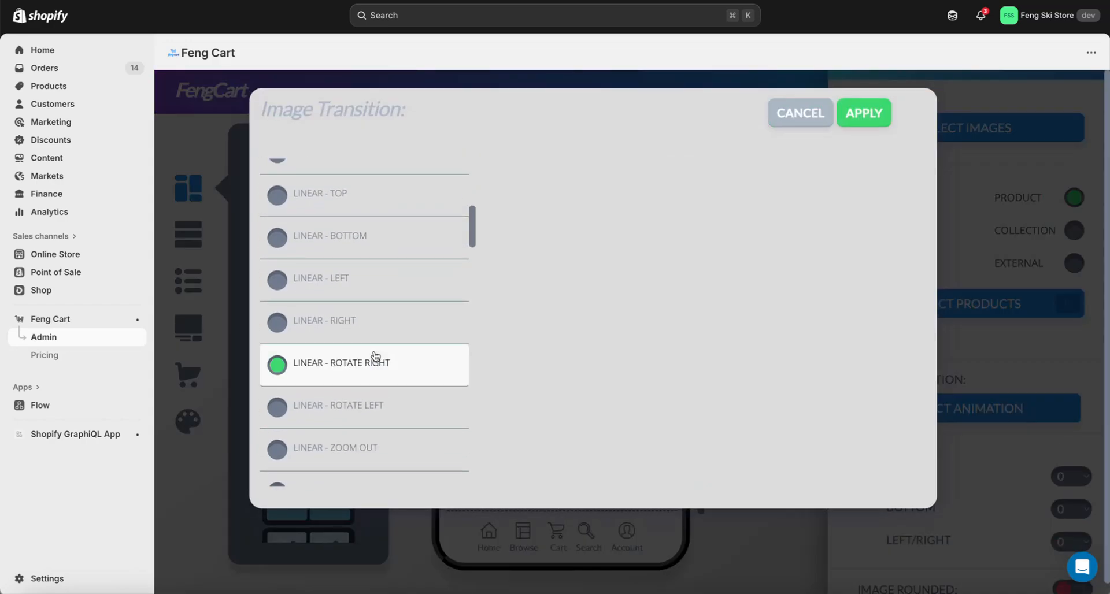
scroll(376, 356, down, 5)
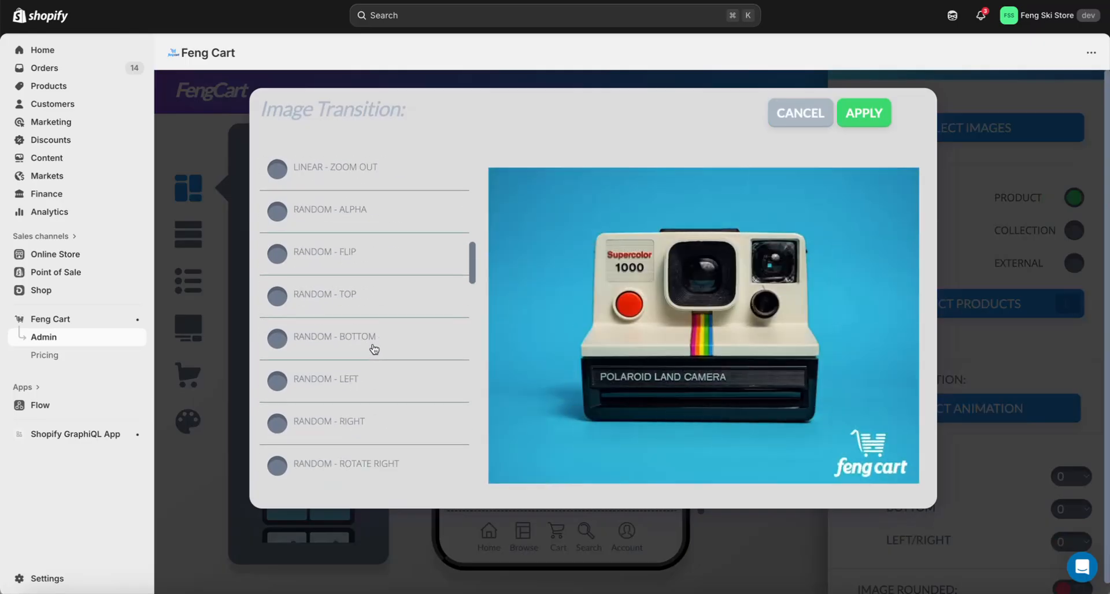
click(373, 345)
click(864, 116)
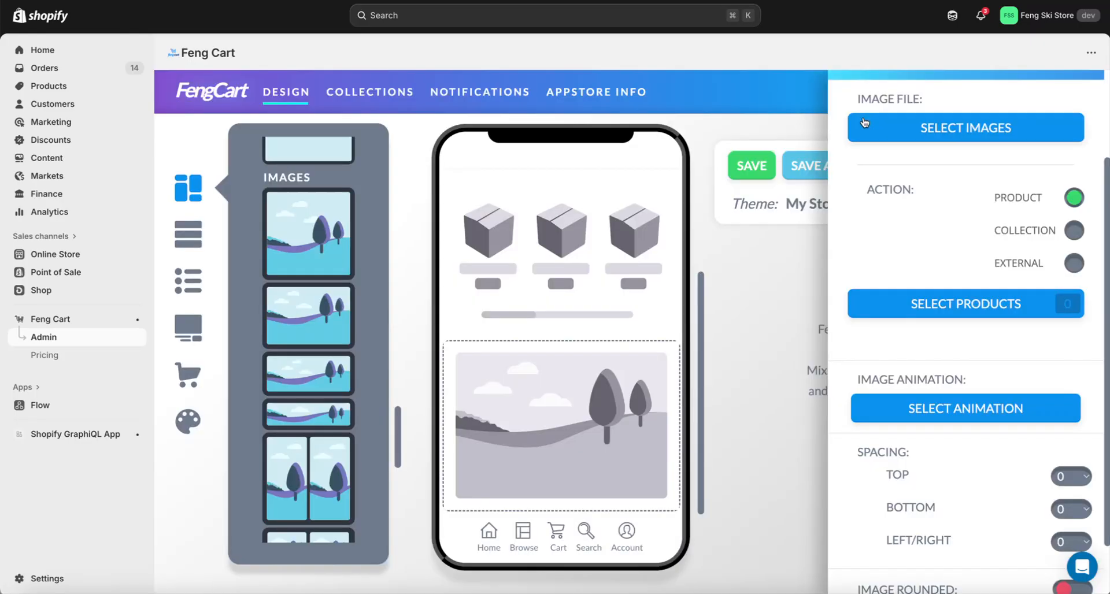
scroll(1009, 200, up, 2)
click(1082, 93)
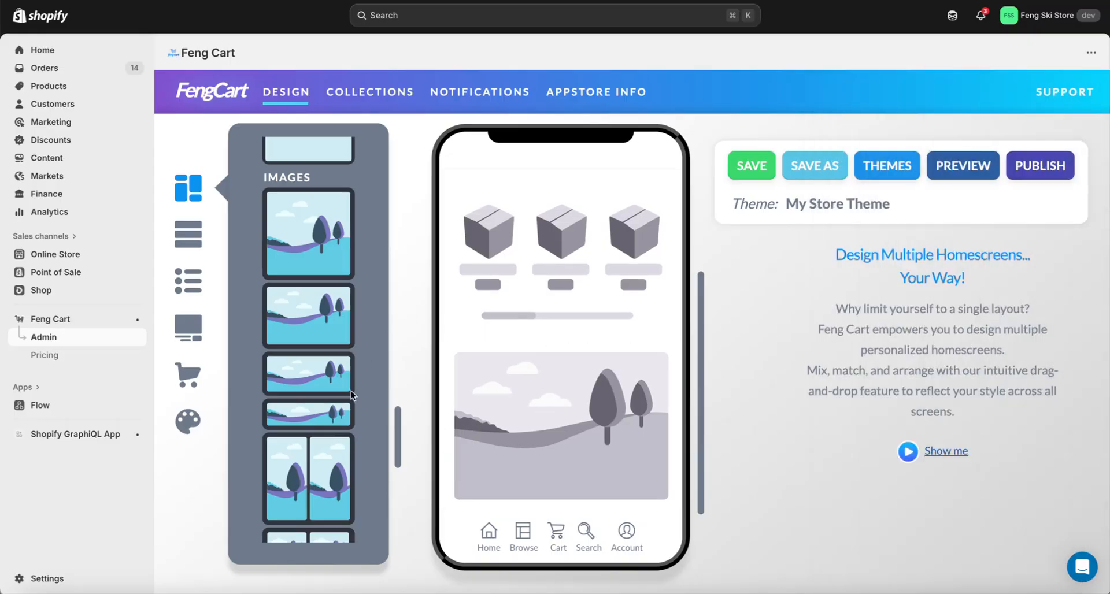
Step: Insert a TikTok video component between the product carousel and the image, and paste the video's embed code as its share URL
scroll(352, 391, down, 5)
scroll(352, 390, up, 7)
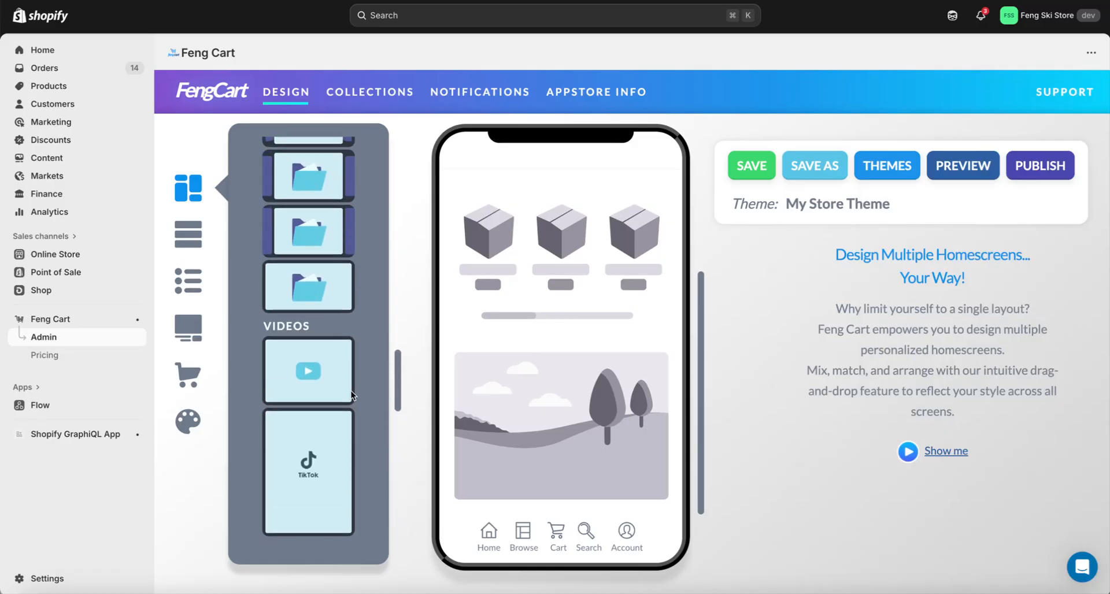
drag(350, 443, 611, 411)
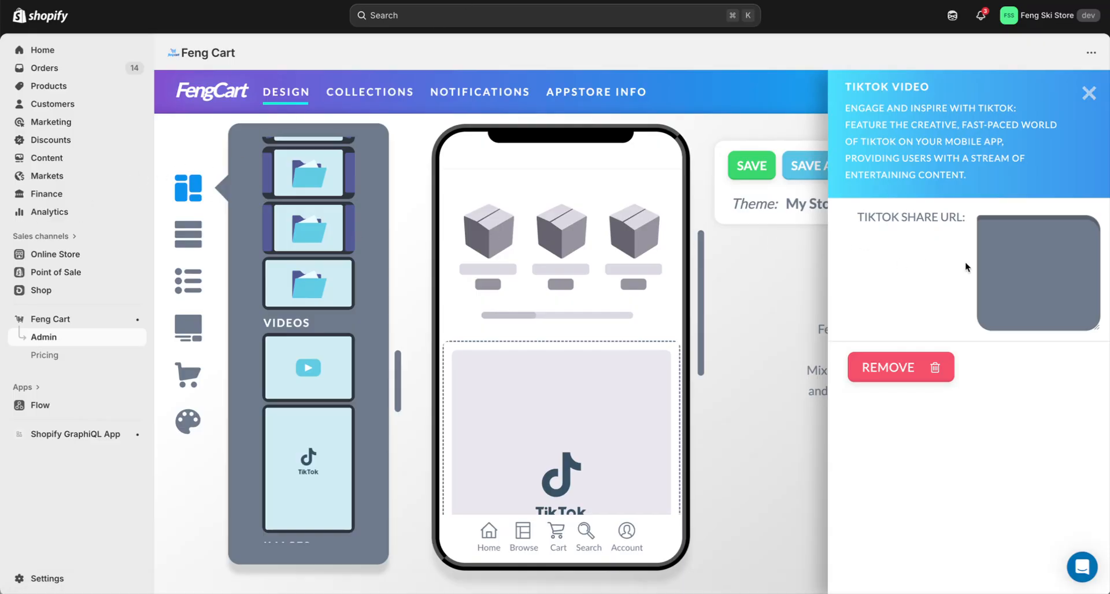
key(super+v)
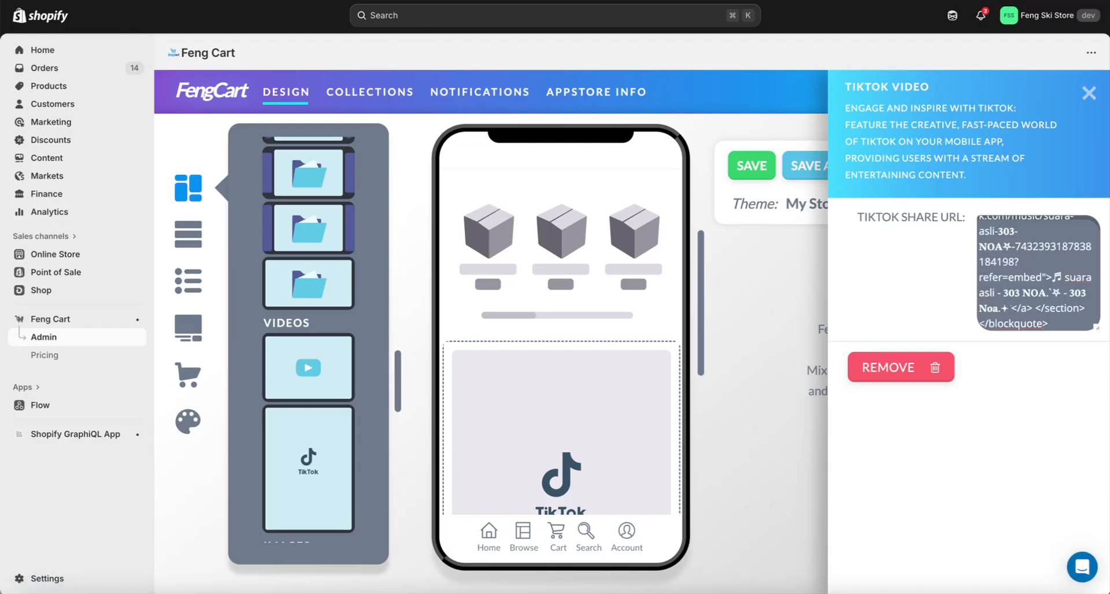
click(1090, 93)
Step: Insert the left-image product carousel above the TikTok video with the Pro Mens, Complete, Out Of Stock, Collection: Hydr... and Hidden snowboards
scroll(373, 393, up, 10)
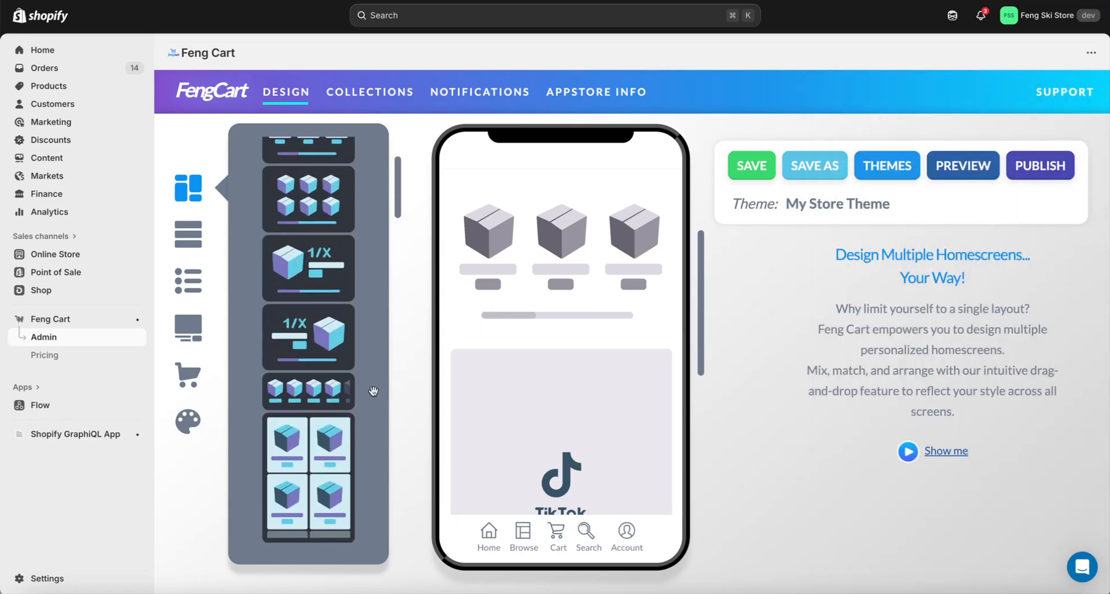
drag(358, 366, 623, 405)
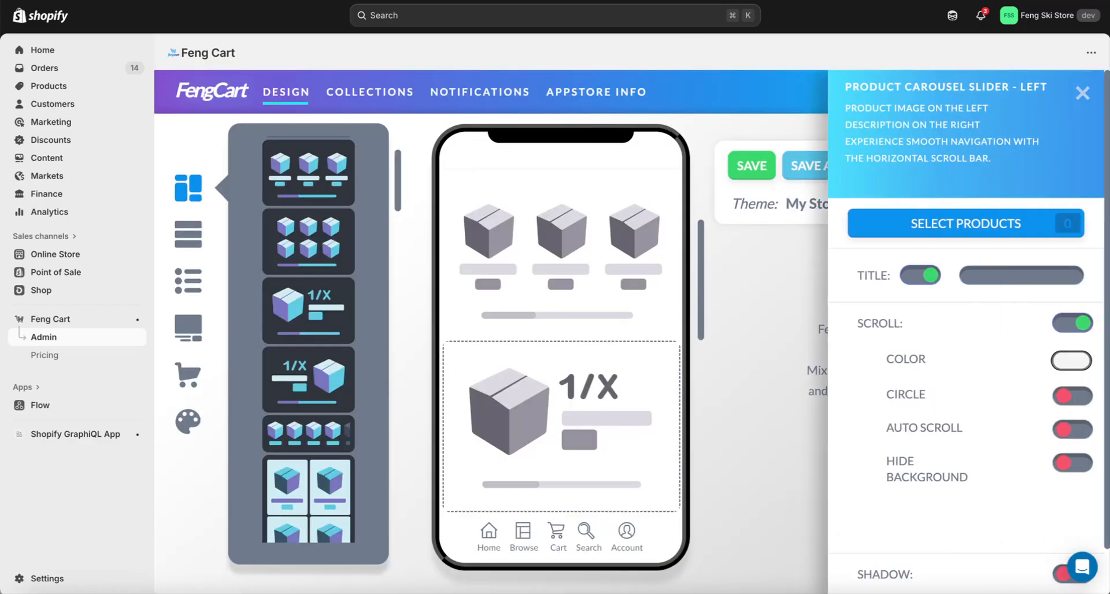
click(943, 221)
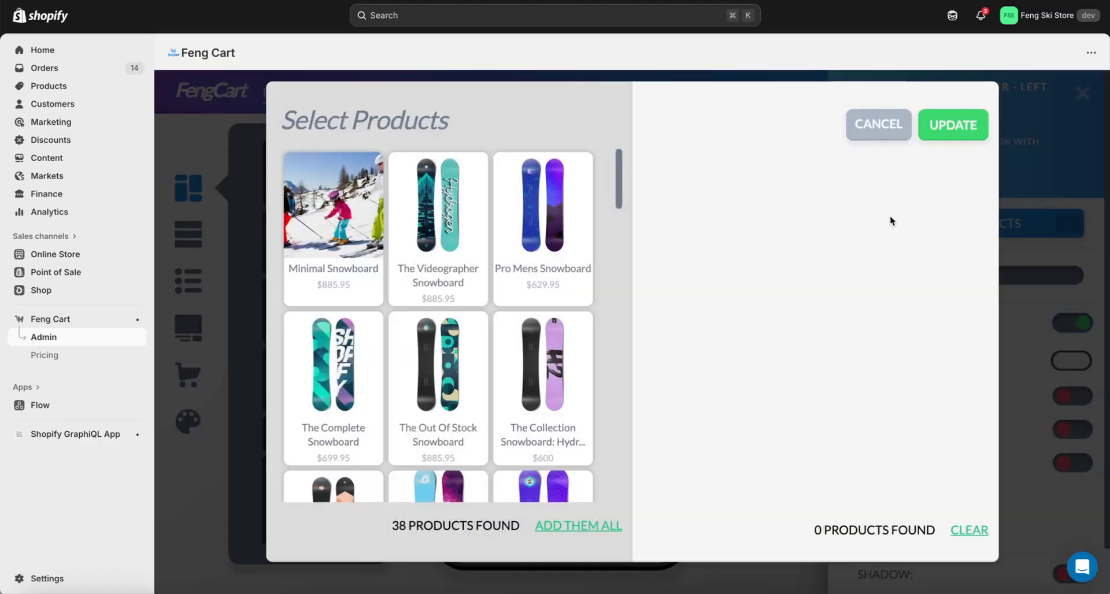
click(556, 235)
click(556, 236)
click(558, 236)
click(558, 236)
click(559, 236)
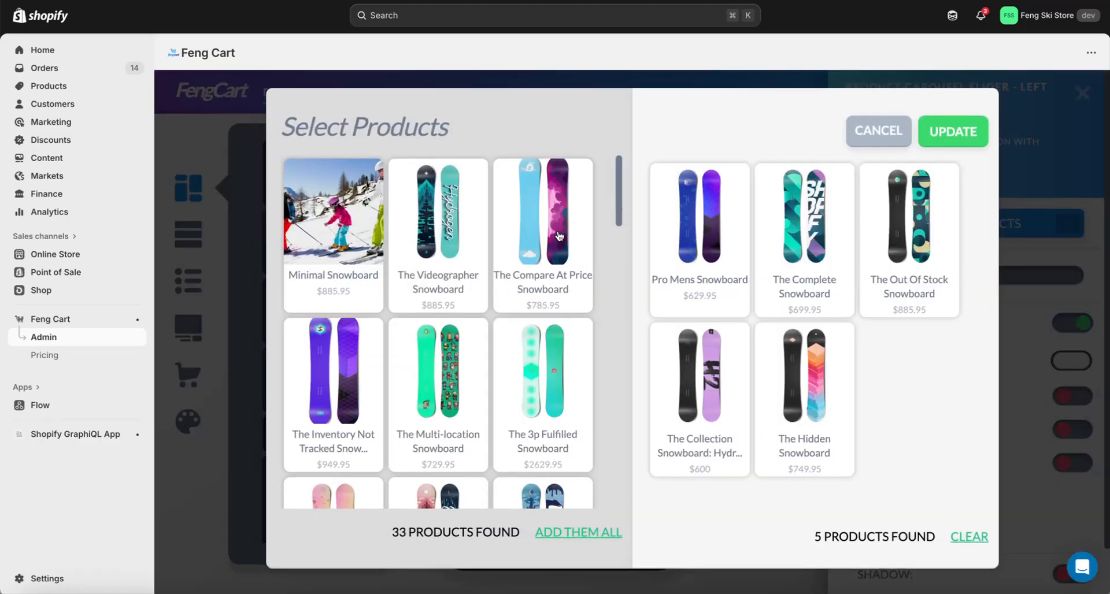
click(955, 125)
Step: Turn off the left-image product carousel's title, choose its scroll color, and close its settings
click(931, 276)
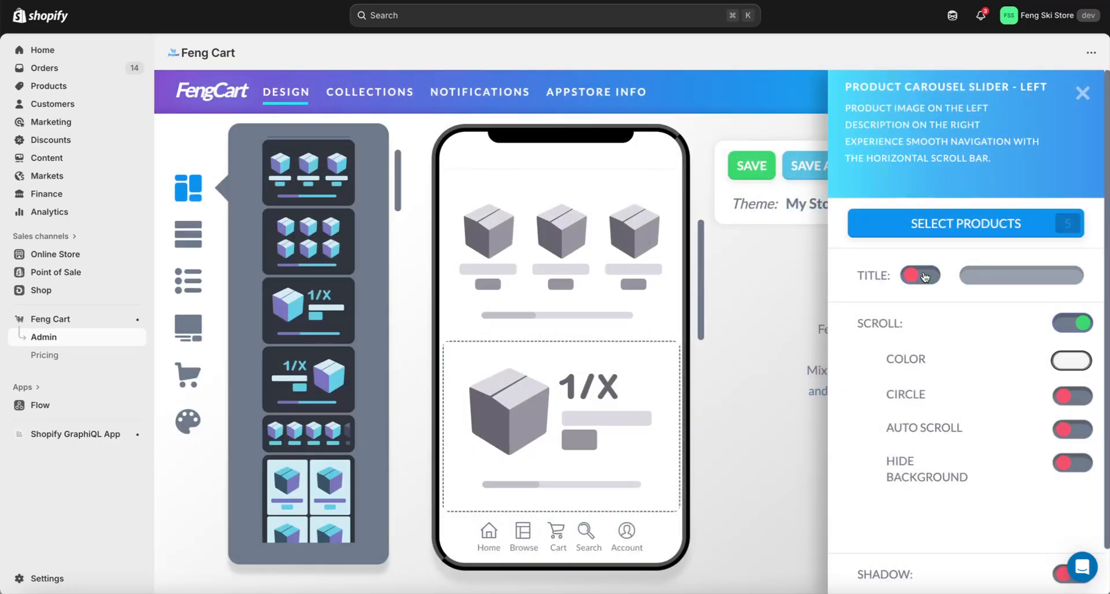
click(1077, 358)
click(1047, 423)
drag(999, 473, 1018, 473)
click(1045, 414)
click(1012, 338)
scroll(1012, 338, down, 1)
scroll(1068, 173, up, 1)
click(1089, 90)
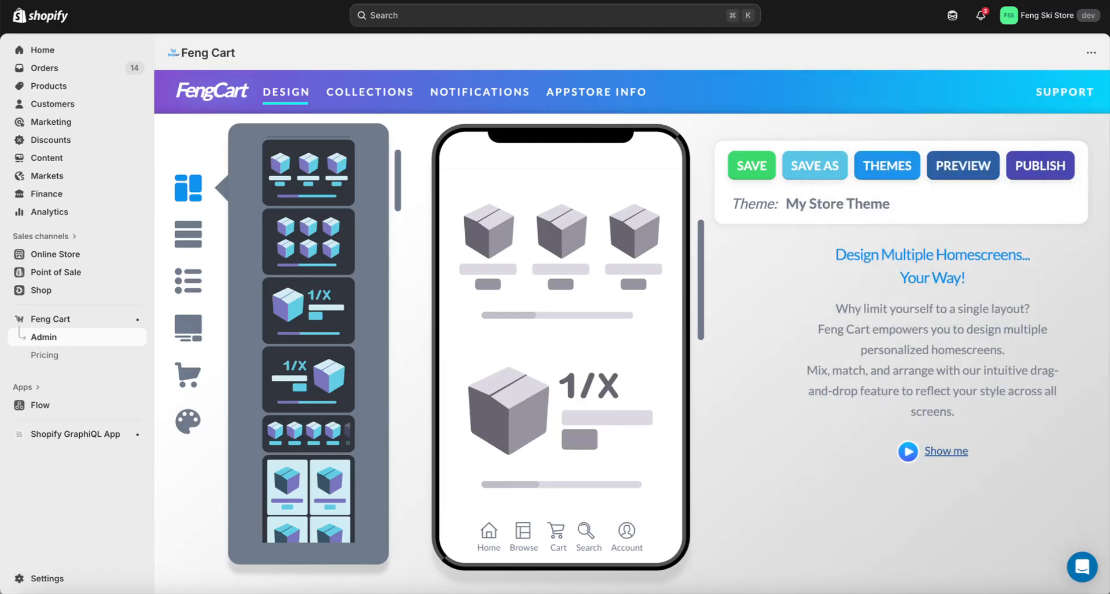
Step: Insert the 3D multi-image product grid into the home screen and open its product selection
scroll(351, 371, down, 5)
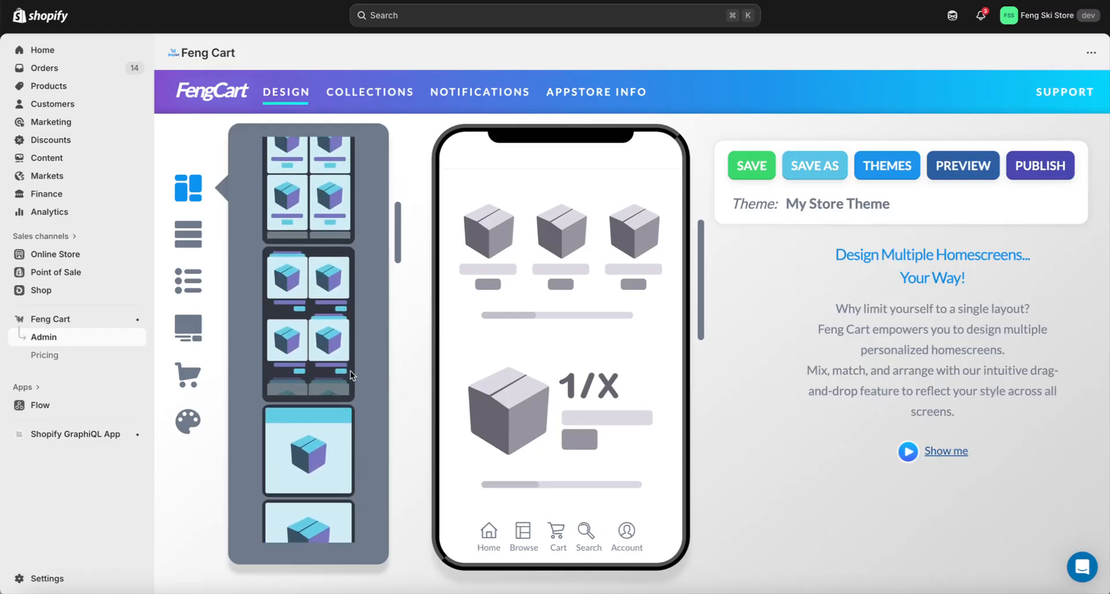
drag(363, 365, 606, 480)
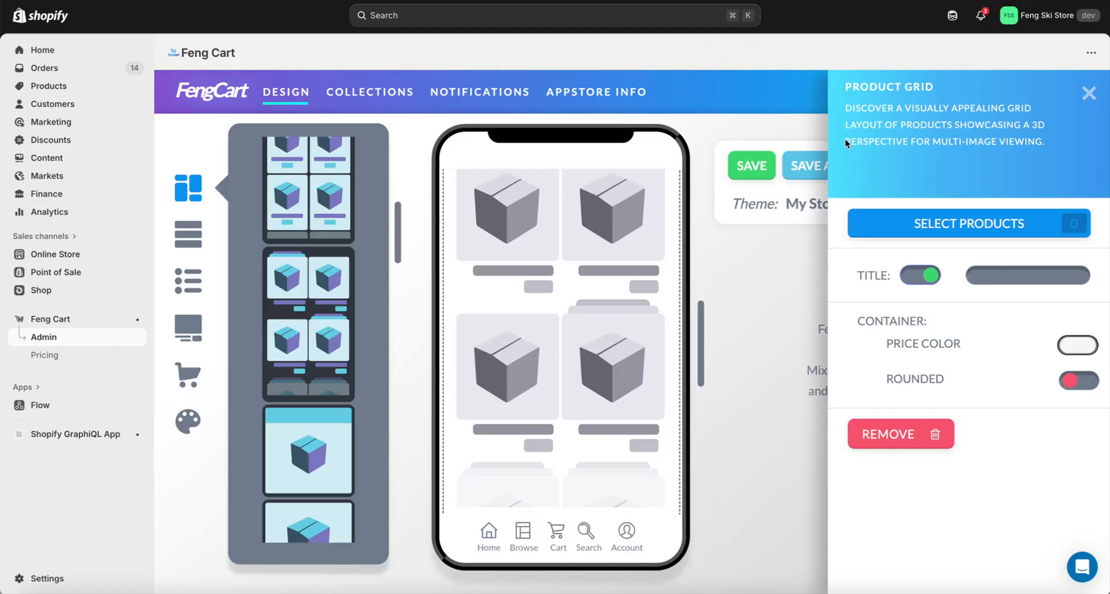
click(954, 217)
Step: Assign the Arctix Jackalope, Arctix Frost and Spyder Zadie jackets and the DC Lotus, DC Phase, Vans HI-Standard and New Judge boots to the grid
scroll(489, 296, down, 20)
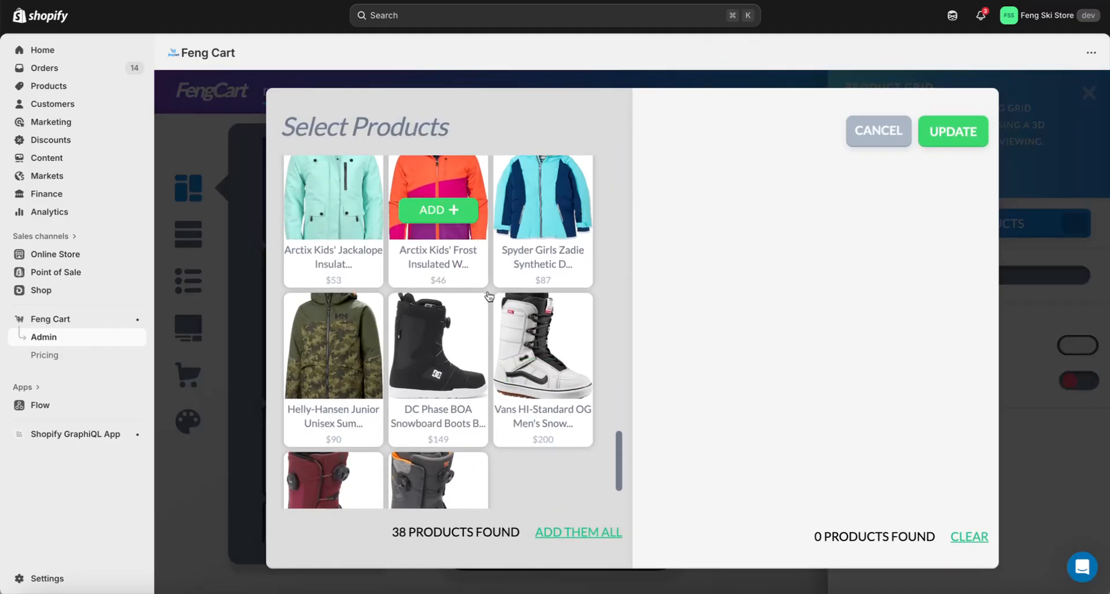
click(338, 233)
click(338, 234)
click(339, 233)
click(368, 379)
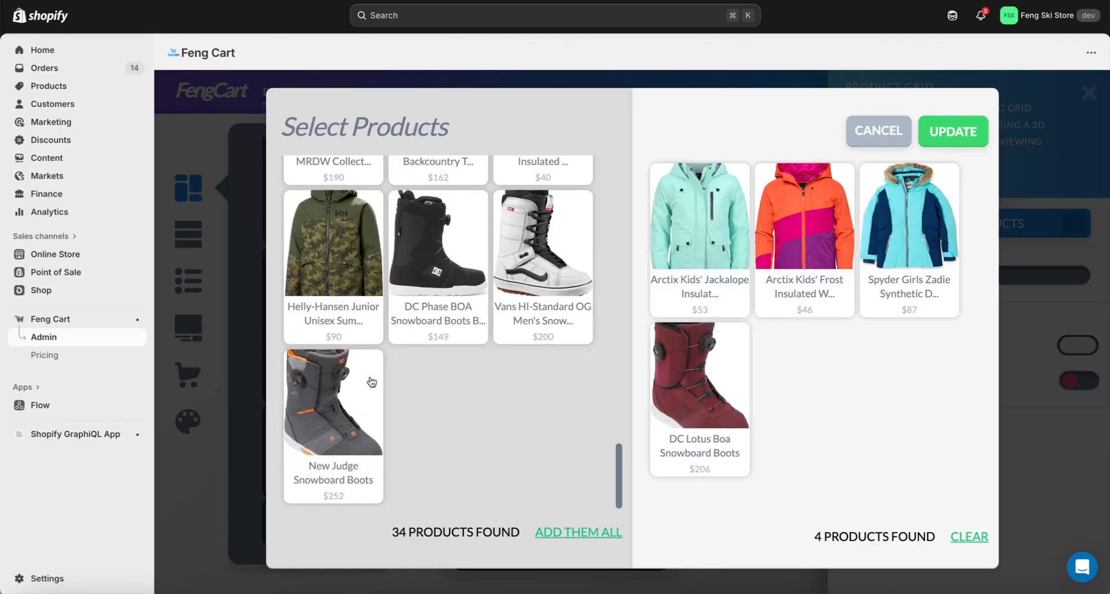
click(453, 265)
click(462, 425)
click(456, 426)
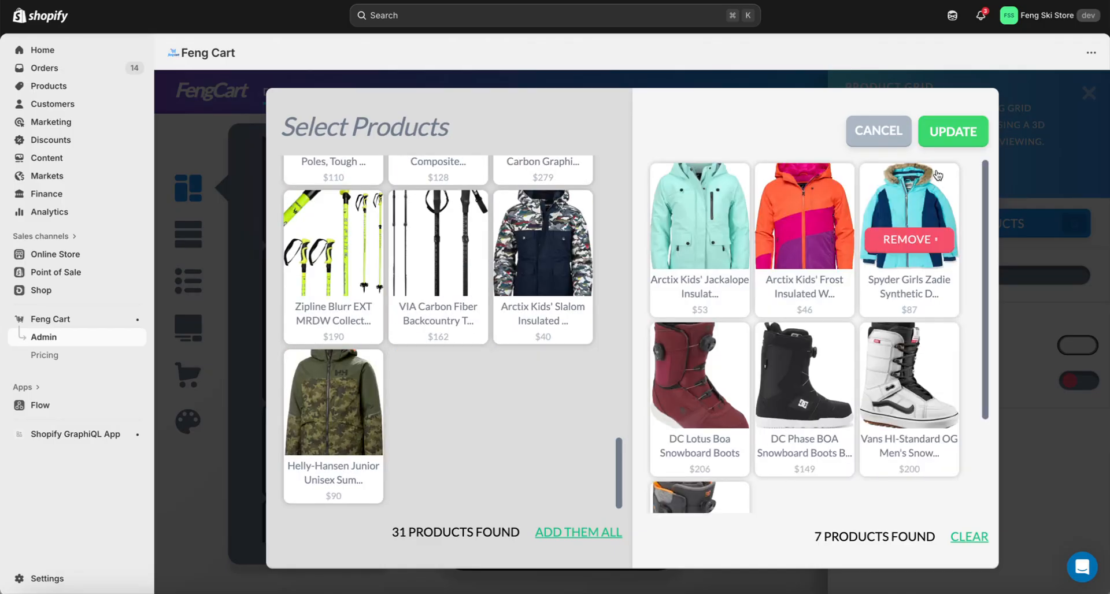
click(951, 132)
Step: Choose a purple price color for the product grid, close its settings, and save the theme
click(1079, 350)
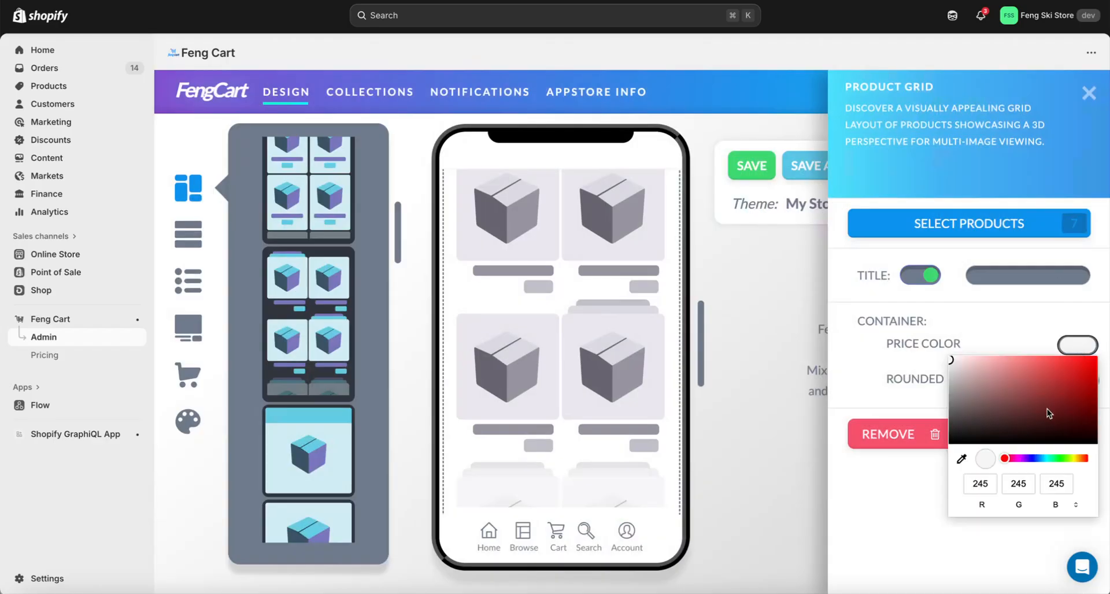
click(1048, 411)
drag(1007, 458, 1029, 458)
drag(1048, 410, 1034, 394)
click(1001, 315)
click(1088, 96)
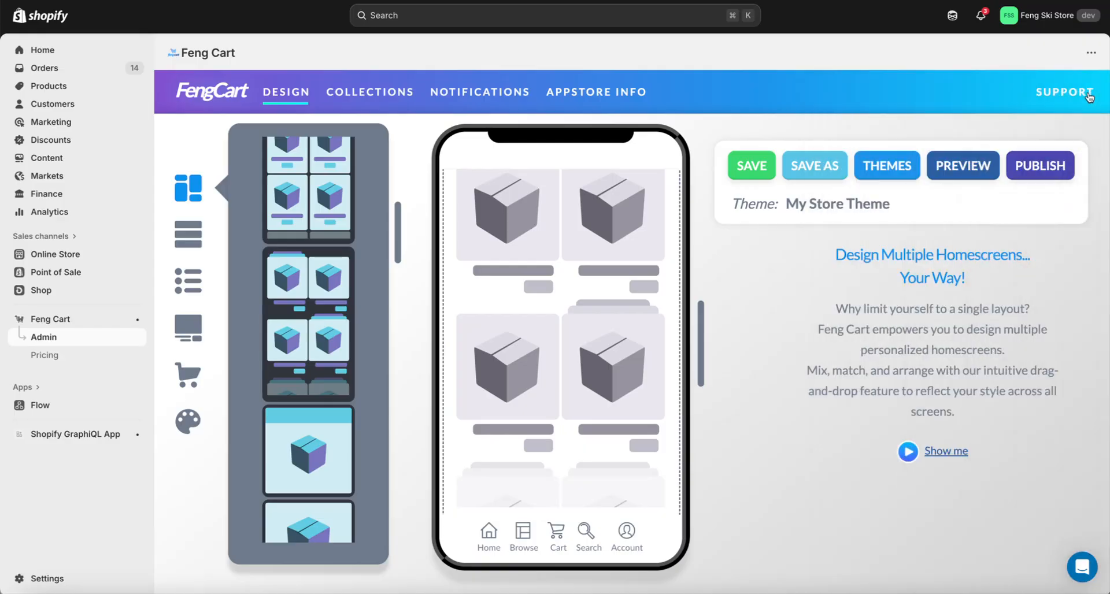
click(754, 167)
Step: Move the image component directly below the left-image product carousel and save the theme
scroll(636, 422, down, 5)
scroll(616, 413, down, 8)
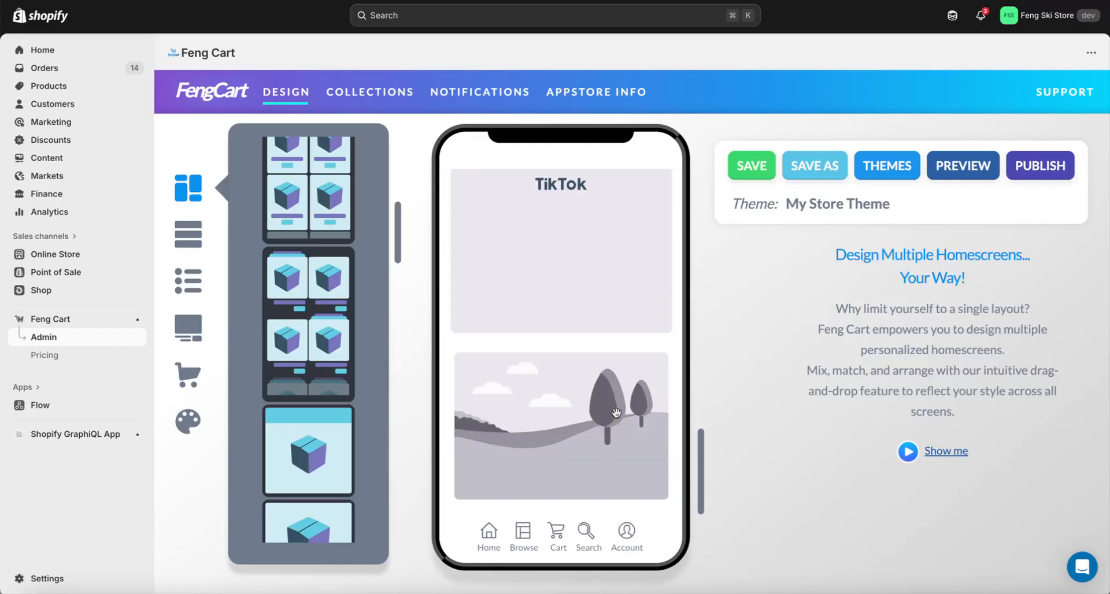
scroll(605, 224, up, 12)
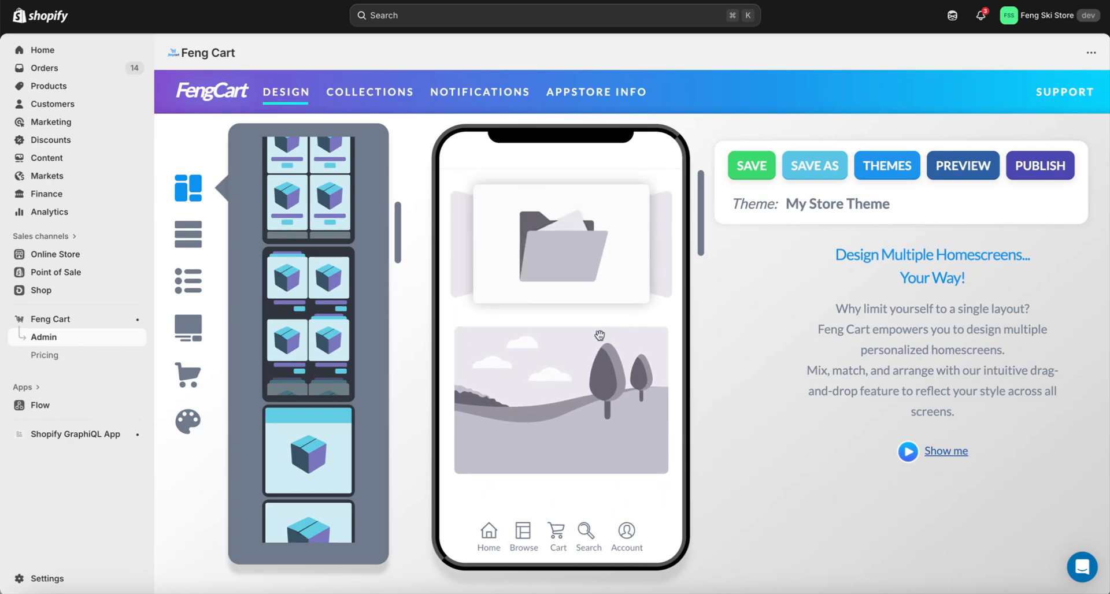
scroll(599, 335, down, 5)
drag(599, 336, 594, 410)
scroll(594, 244, up, 4)
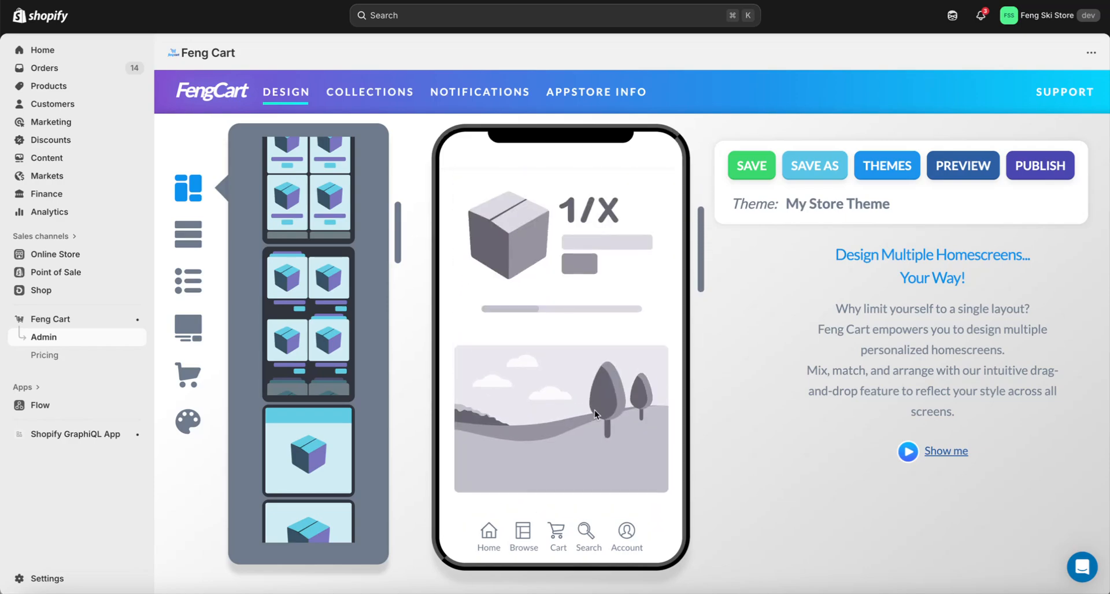
click(745, 166)
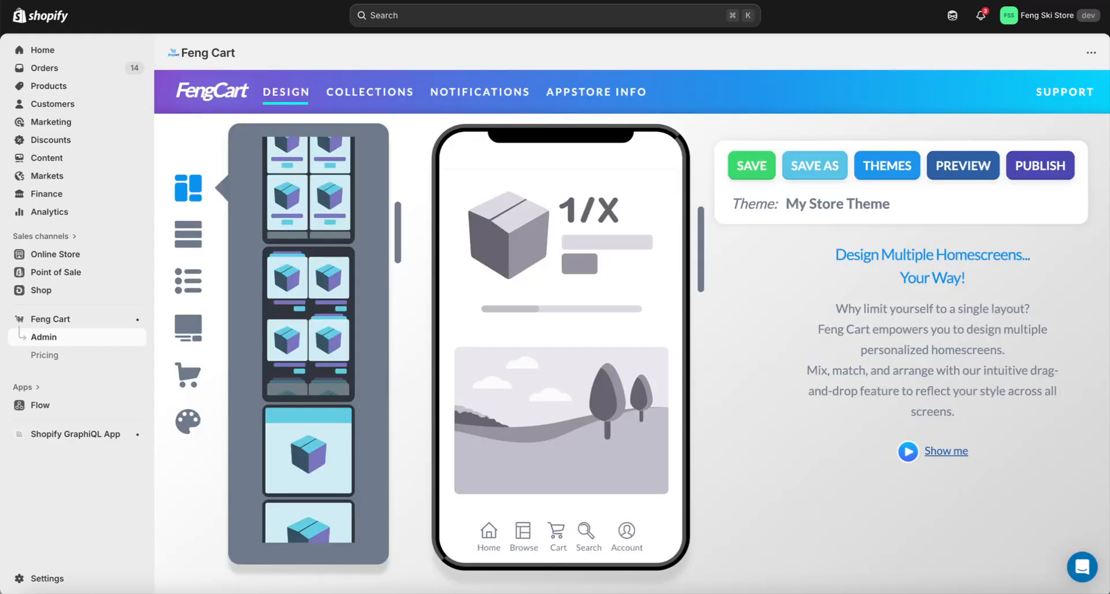
Step: Open the home screen preview and browse its category carousel, left-image product carousel and skier image
scroll(564, 321, up, 3)
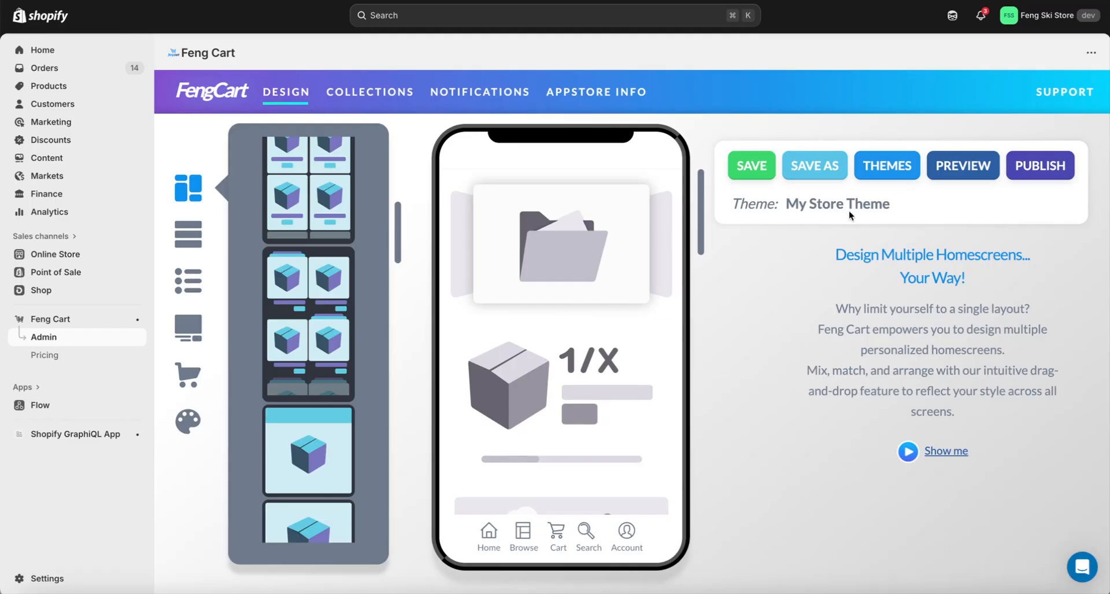
click(969, 168)
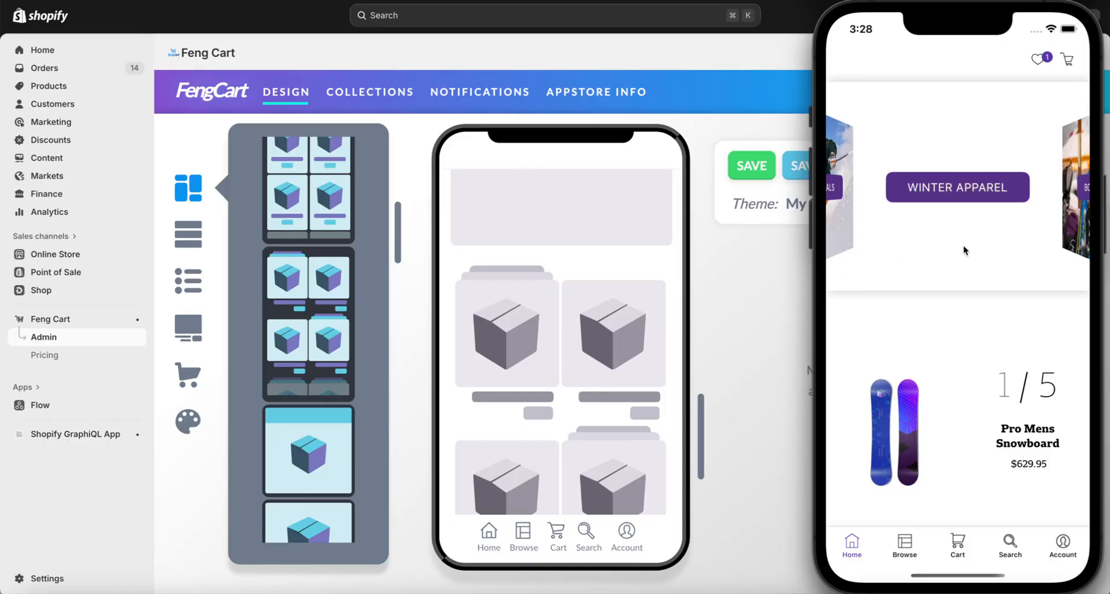
drag(982, 472, 949, 258)
drag(1054, 246, 934, 256)
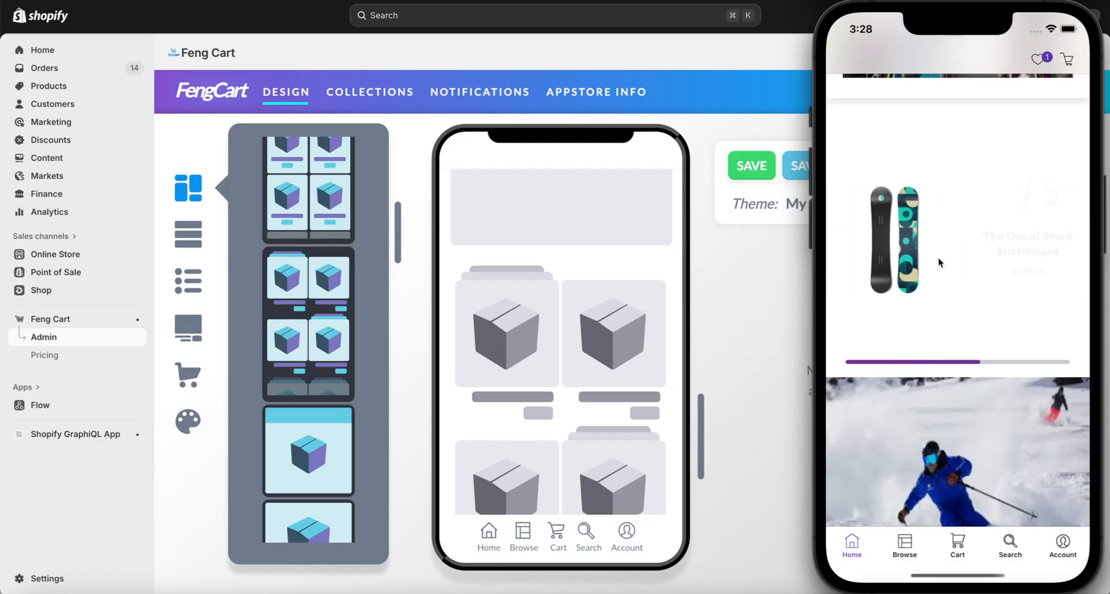
drag(998, 464, 990, 316)
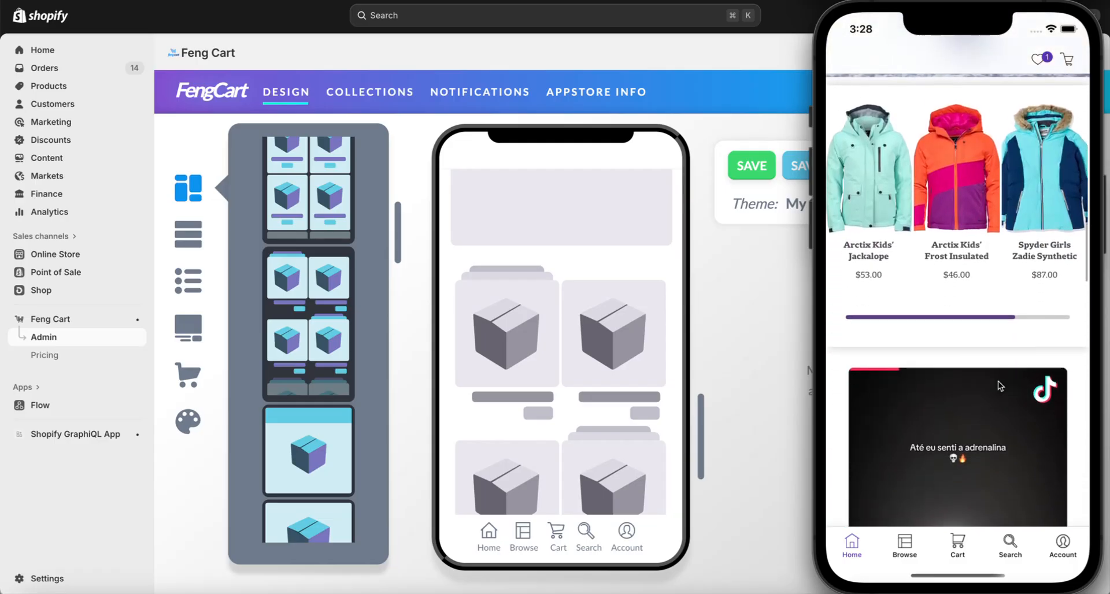
Step: Examine the three-product carousel, TikTok video and product grid in the preview, return to its beginning, and close it
drag(1004, 197, 1004, 250)
drag(1030, 203, 998, 227)
scroll(981, 467, down, 5)
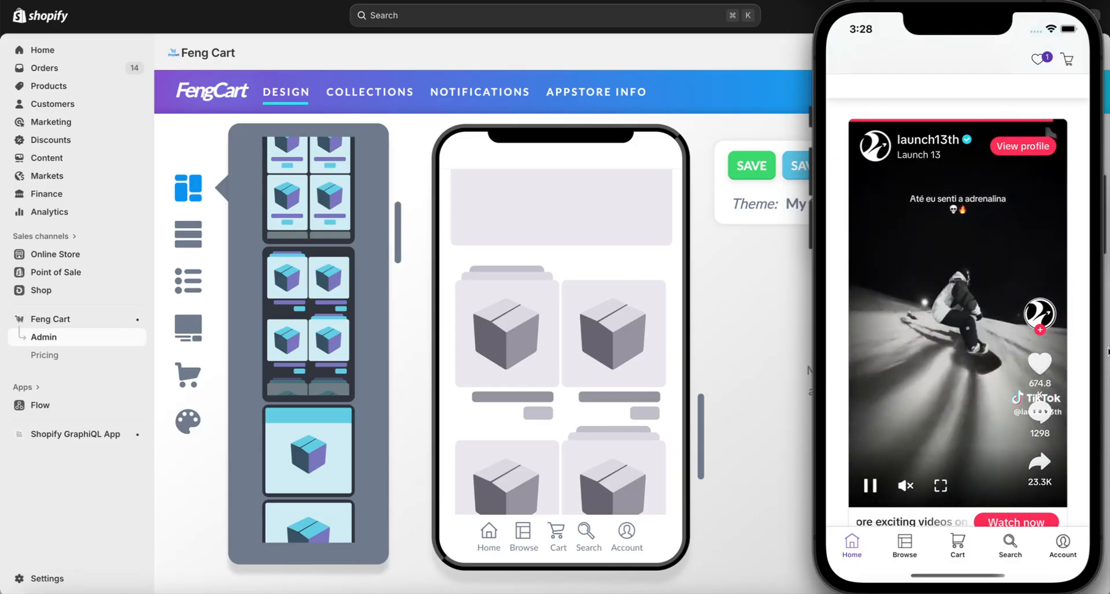
scroll(1080, 403, down, 15)
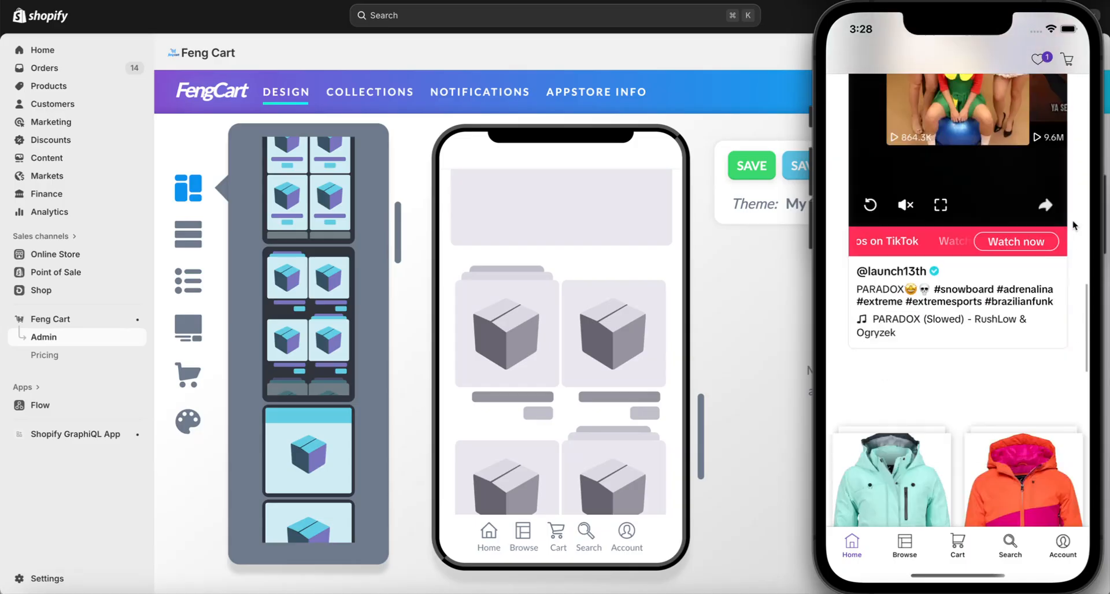
scroll(1026, 246, down, 3)
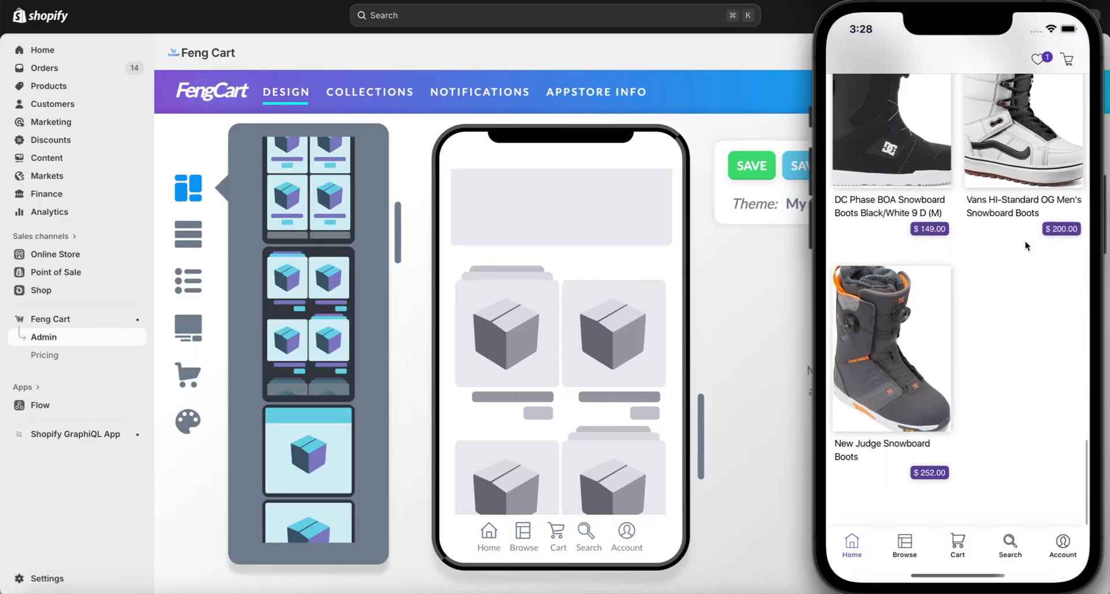
click(957, 26)
drag(945, 170, 945, 345)
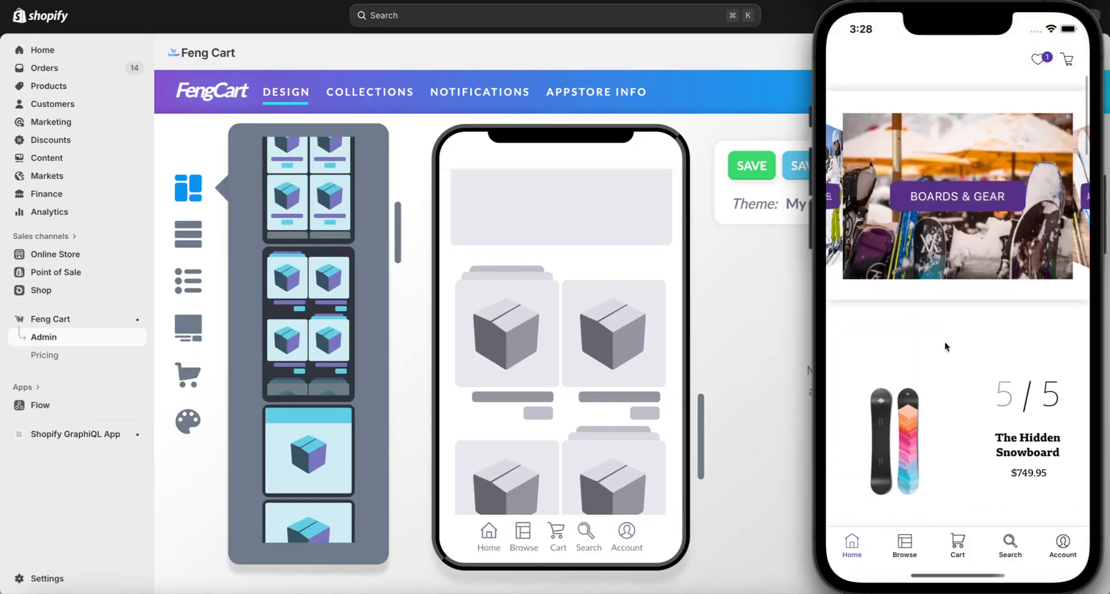
click(795, 313)
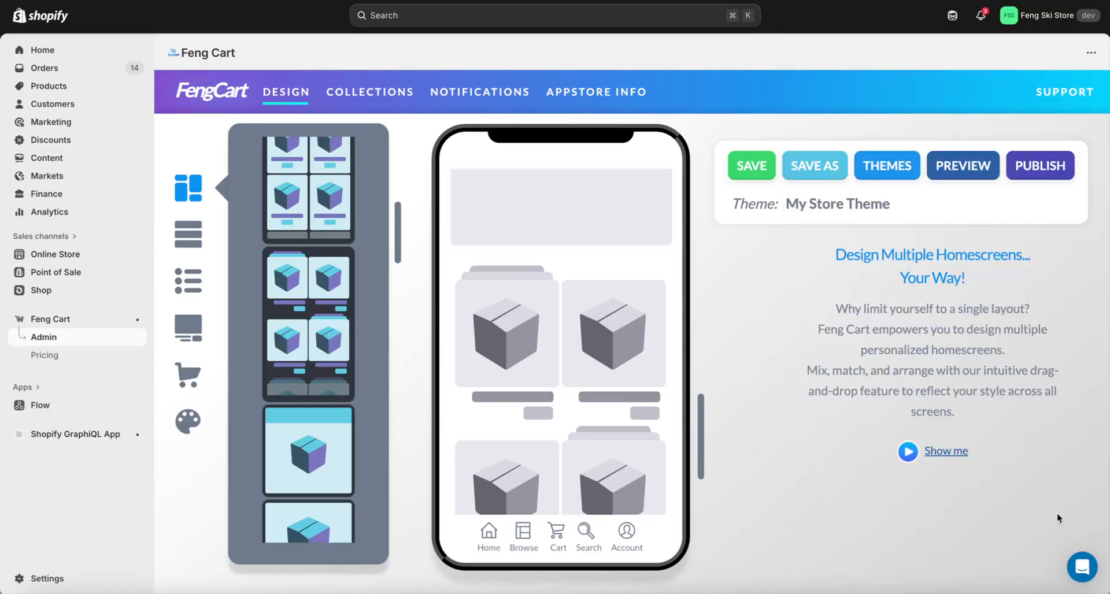
Step: Open the support chat to view its contact option and close it again
click(1075, 566)
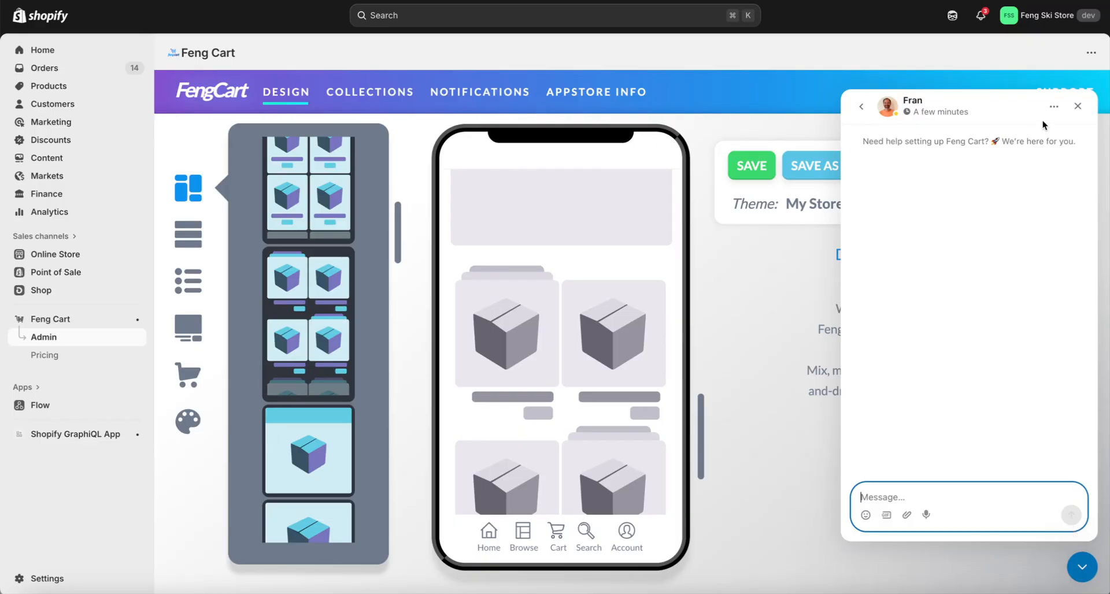
click(1078, 106)
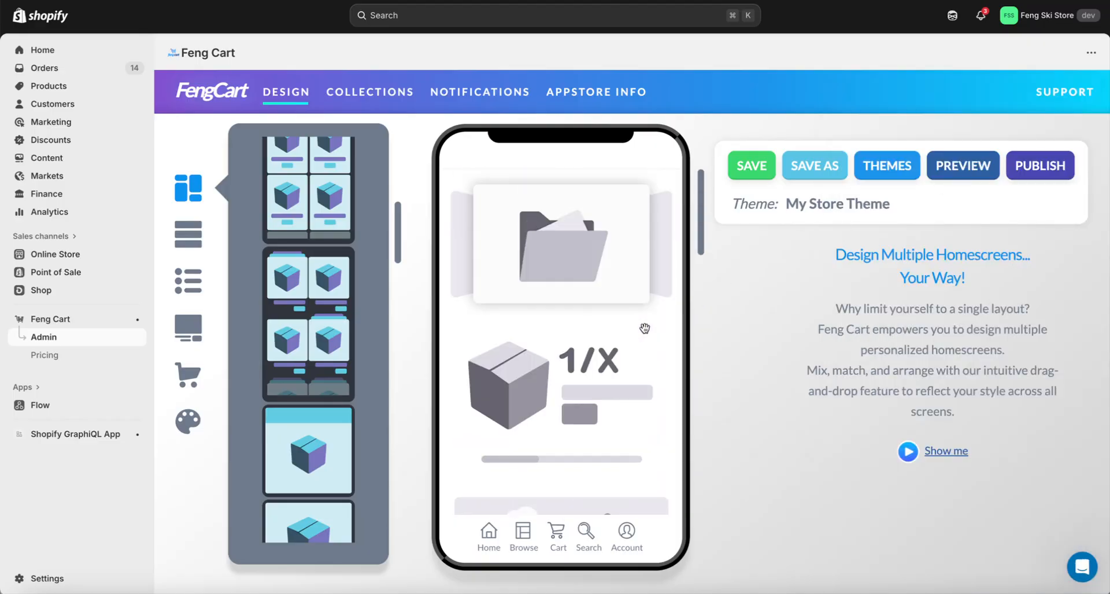
Step: Open the settings of the category carousel at the start of the home screen
click(590, 274)
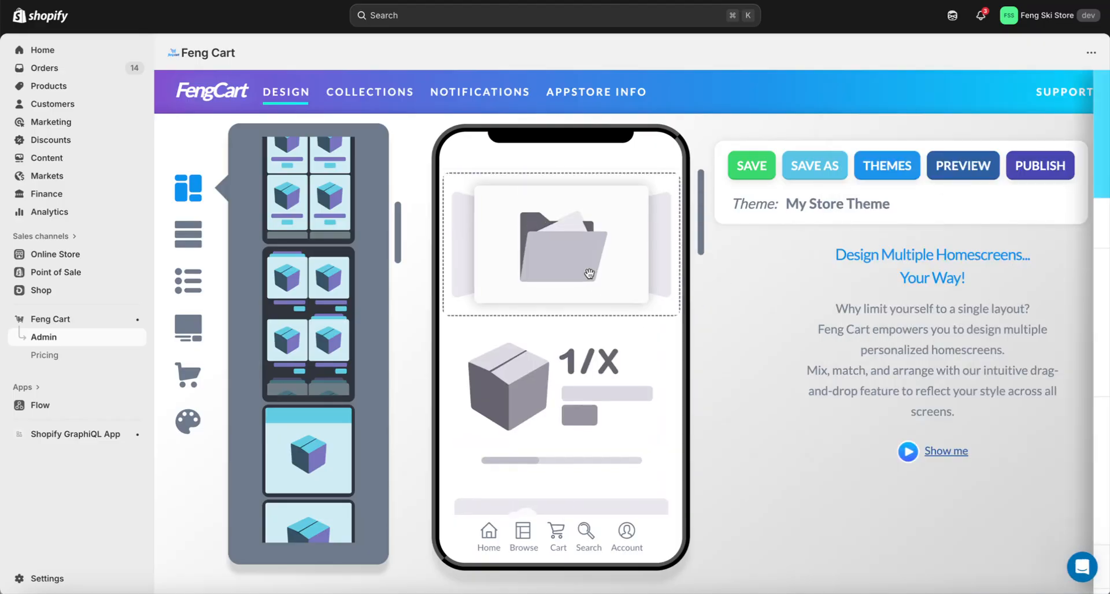